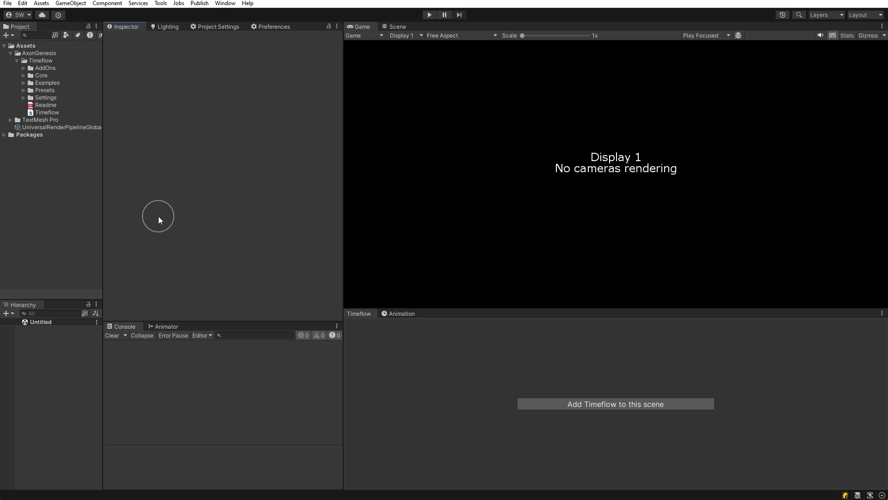
Step: Create a new Untitled scene from the Basic (URP) template
{"action": "left_click", "coordinate": [8, 3]}
{"action": "left_click", "coordinate": [31, 14]}
{"action": "left_click", "coordinate": [187, 108]}
{"action": "double_click", "coordinate": [198, 109]}
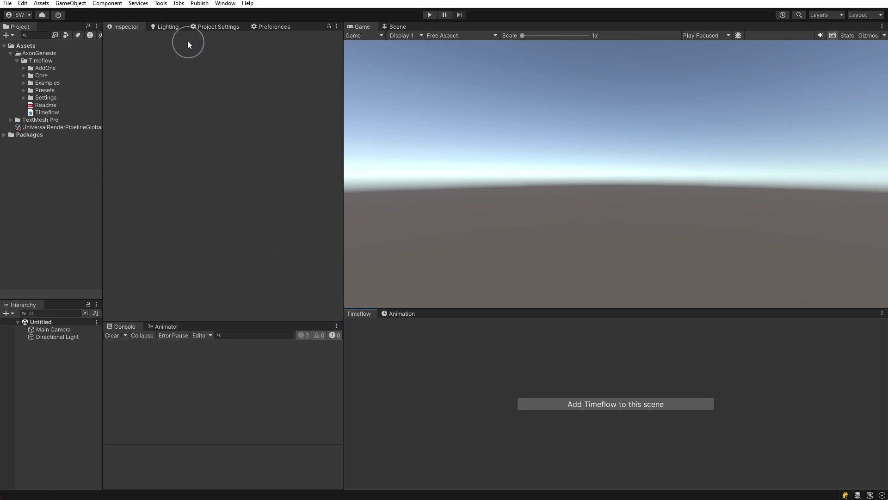
{"action": "left_click", "coordinate": [160, 4]}
Step: Open the Timeflow window and add a Timeflow object to the scene
{"action": "mouse_move", "coordinate": [183, 14]}
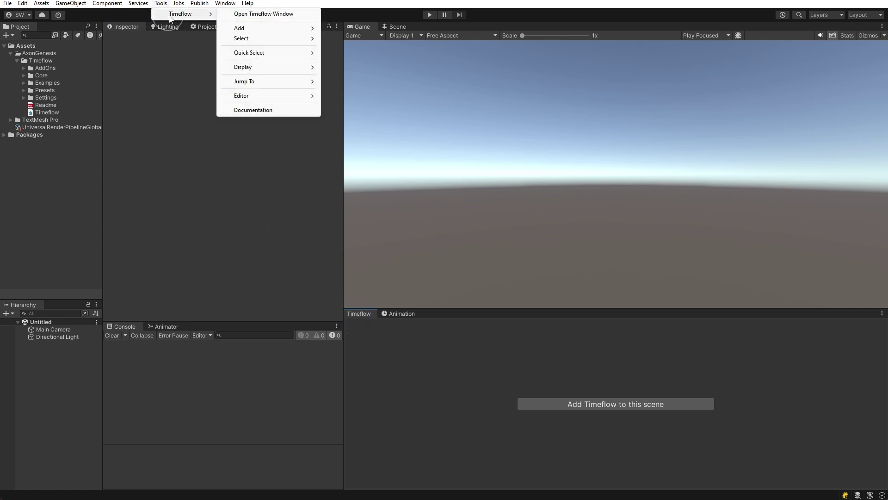
{"action": "left_click", "coordinate": [298, 15]}
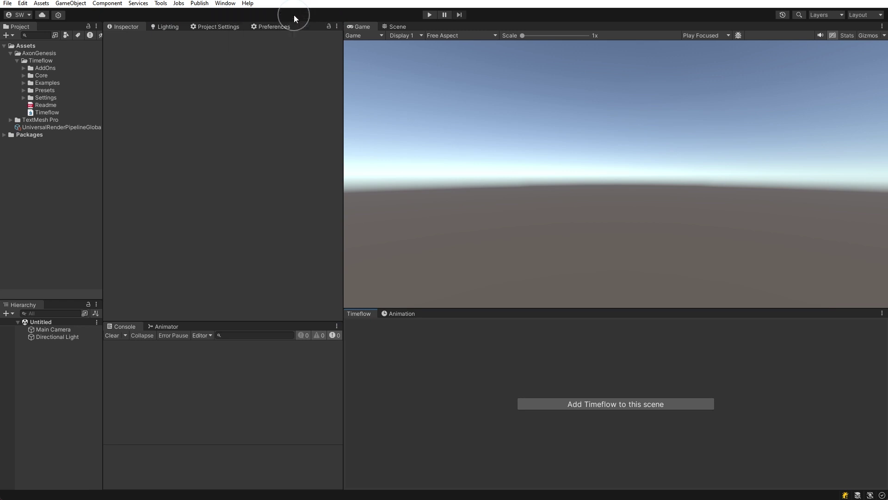
{"action": "left_click", "coordinate": [539, 404]}
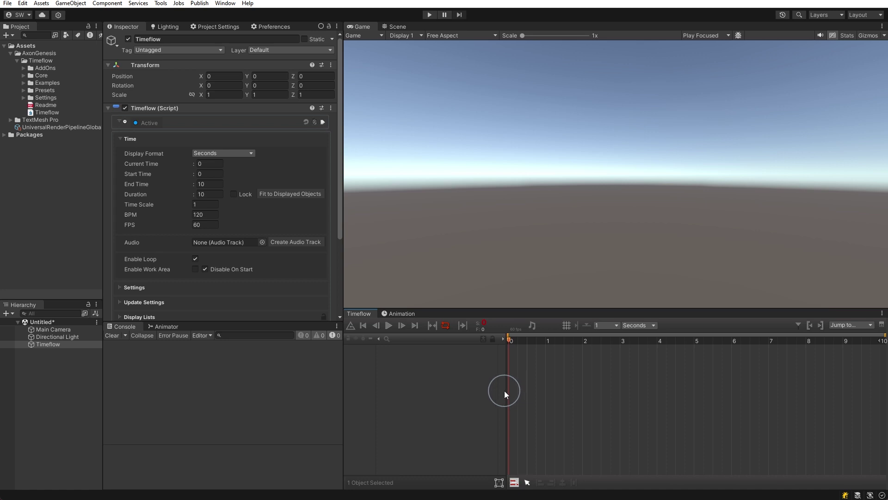
{"action": "left_click_drag", "start_coordinate": [506, 391], "coordinate": [470, 388]}
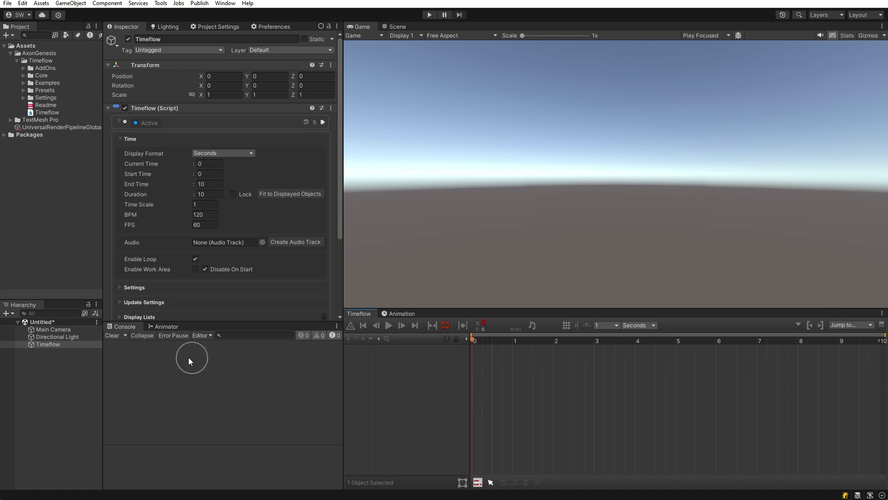
Step: Set the Timeflow timeline Duration to 30 seconds
{"action": "left_click", "coordinate": [204, 197]}
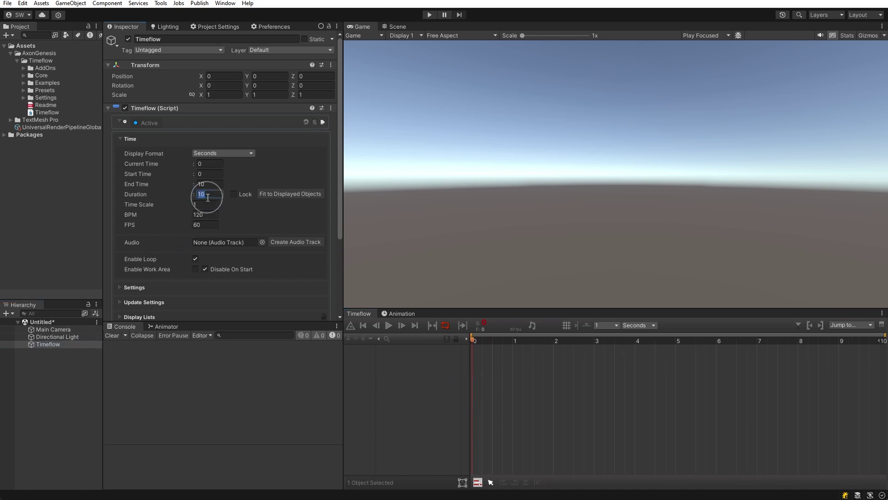
{"action": "type", "text": "30"}
{"action": "left_click", "coordinate": [23, 84]}
Step: Drag the TestCharacter prefab from Examples > Prefabs > DemoContent onto Timeflow
{"action": "left_click", "coordinate": [30, 127]}
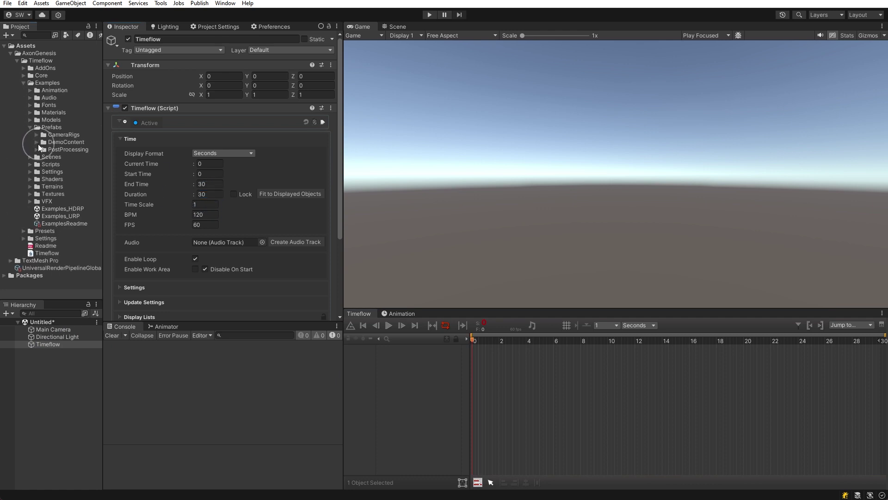
{"action": "left_click", "coordinate": [37, 142]}
{"action": "scroll", "coordinate": [36, 277], "scroll_direction": "down", "scroll_amount": 3}
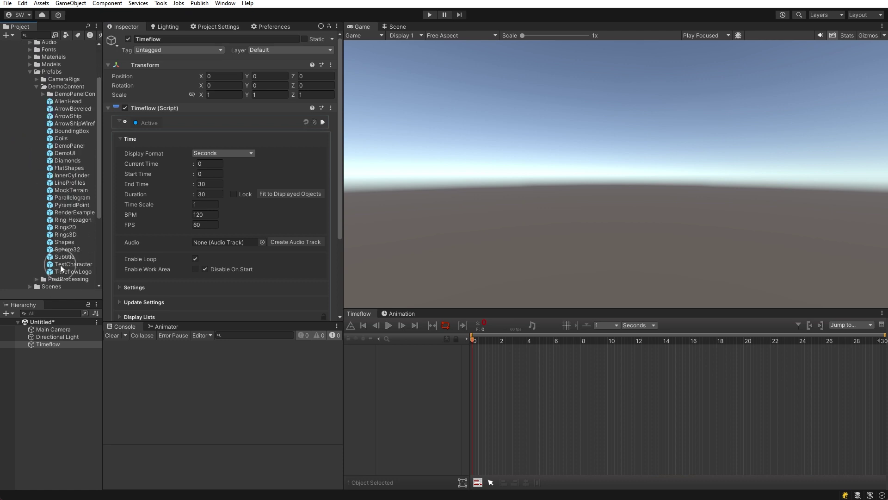
{"action": "left_click_drag", "start_coordinate": [60, 264], "coordinate": [54, 344]}
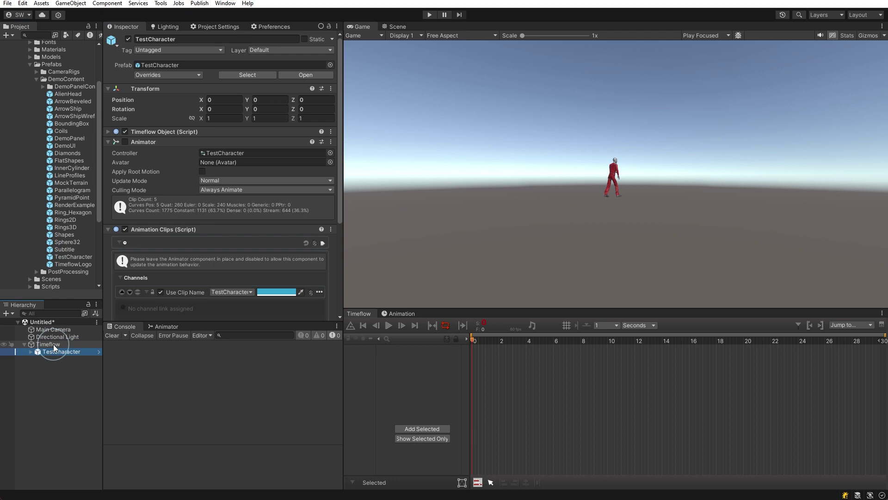
Step: Show TestCharacter's Animator state graph, panned to reveal the dance states
{"action": "left_click", "coordinate": [166, 326]}
{"action": "scroll", "coordinate": [240, 365], "scroll_direction": "down", "scroll_amount": 3}
{"action": "scroll", "coordinate": [211, 440], "scroll_direction": "down", "scroll_amount": 2}
{"action": "scroll", "coordinate": [249, 437], "scroll_direction": "up", "scroll_amount": 3}
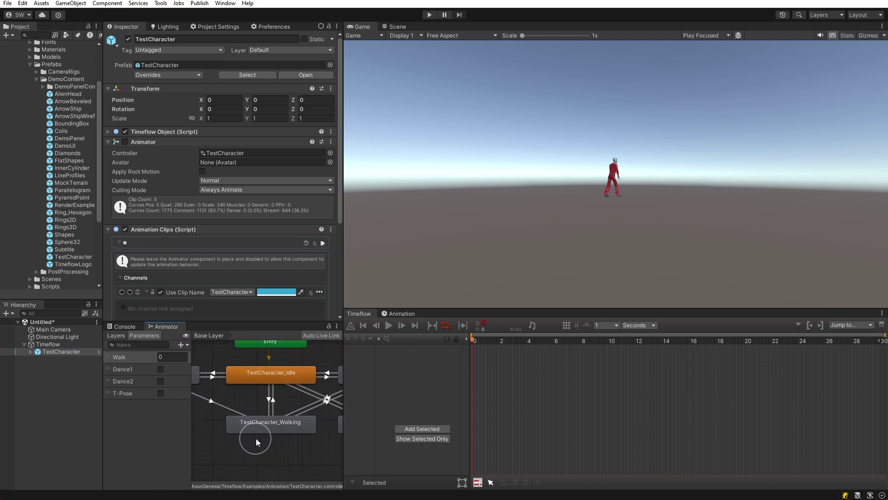
{"action": "middle_click_drag", "start_coordinate": [253, 401], "coordinate": [157, 426]}
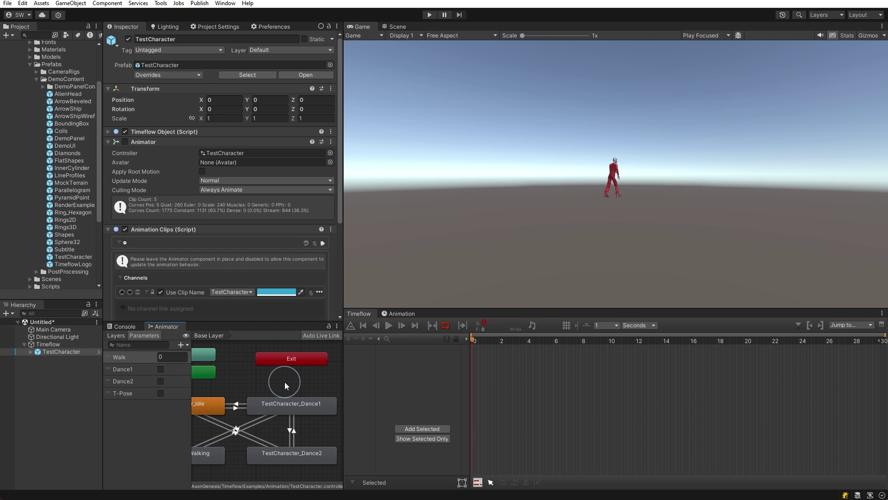
Step: Move Main Camera to Z -2.2, rotate TestCharacter to Y 180, and add it to the timeline
{"action": "left_click", "coordinate": [48, 329]}
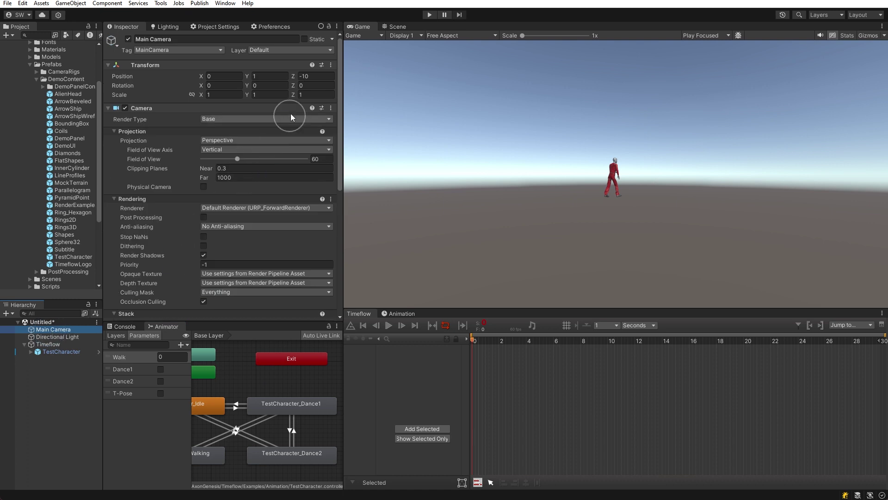
{"action": "left_click_drag", "start_coordinate": [294, 82], "coordinate": [304, 79]}
{"action": "left_click", "coordinate": [59, 352]}
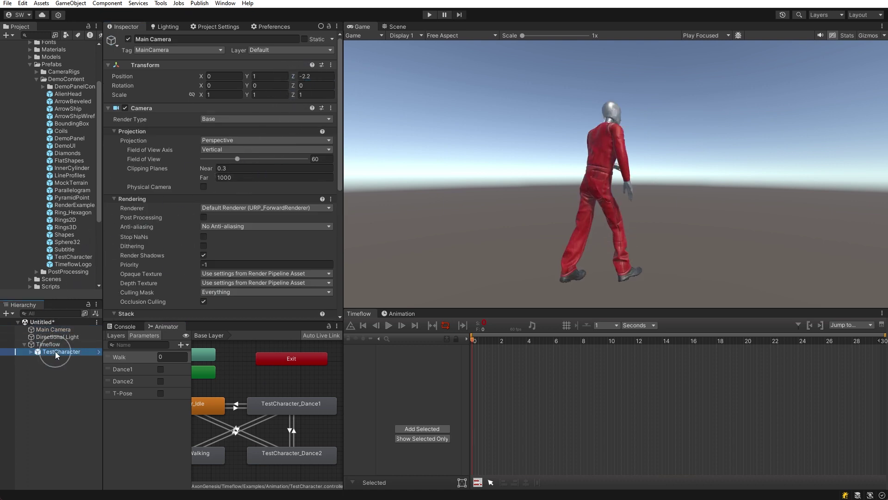
{"action": "left_click", "coordinate": [262, 108]}
{"action": "type", "text": "180"}
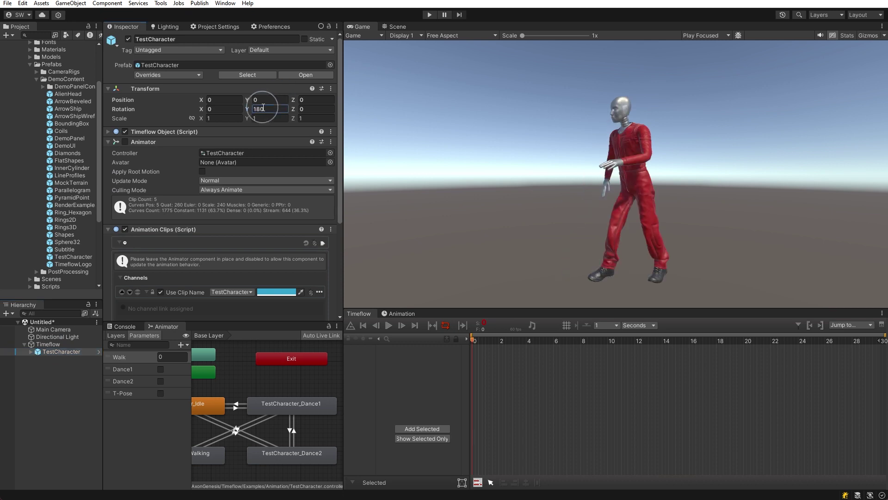
{"action": "left_click", "coordinate": [410, 429]}
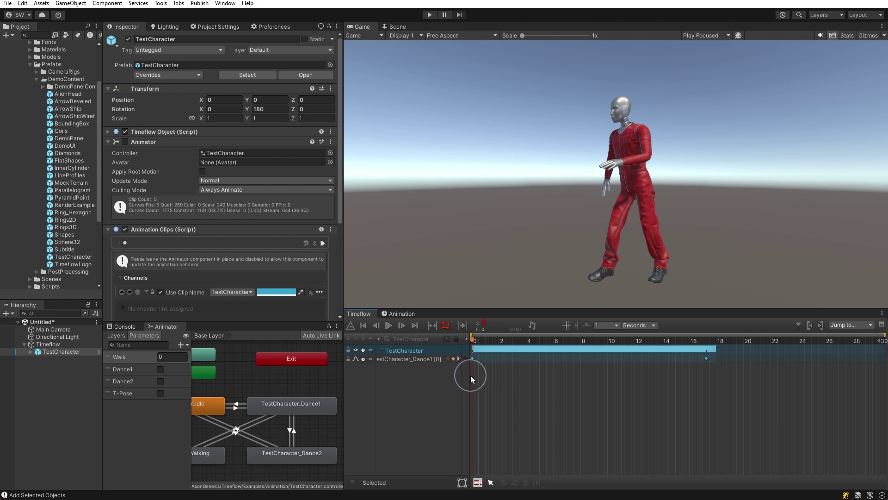
Step: Delete the TestCharacter_Dance1 channel from the timeline
{"action": "left_click_drag", "start_coordinate": [471, 376], "coordinate": [476, 375]}
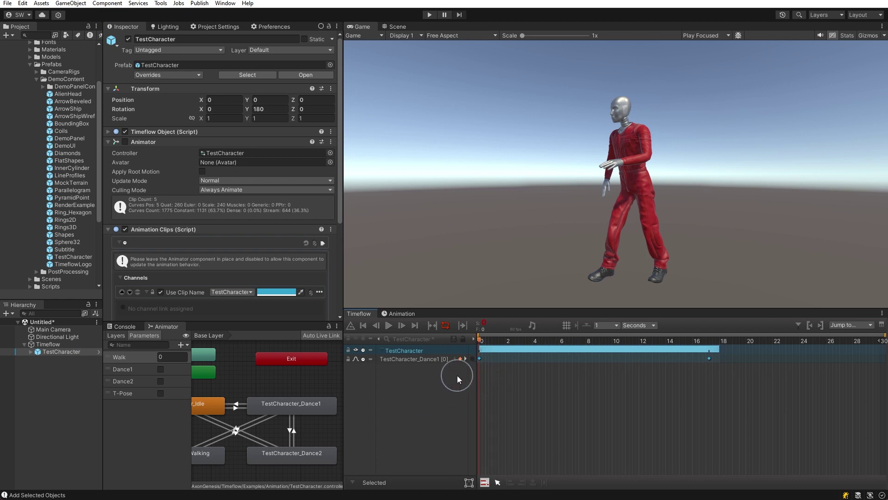
{"action": "left_click", "coordinate": [434, 360]}
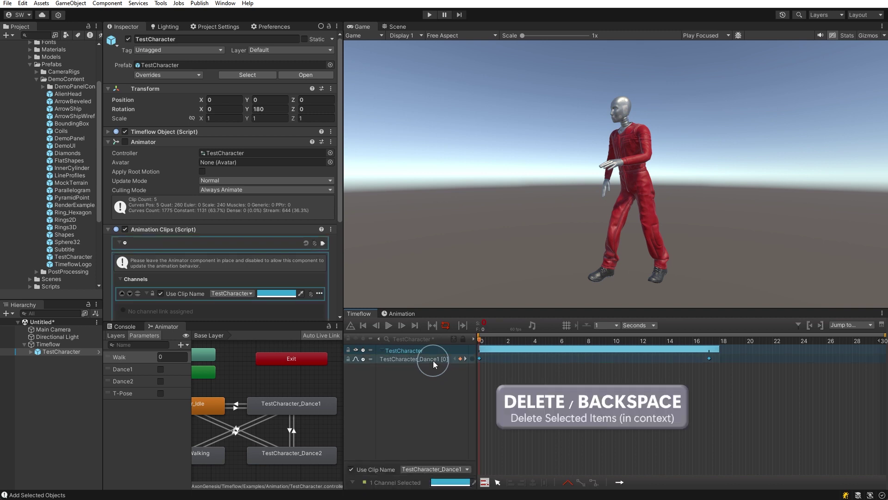
{"action": "key", "text": "Delete"}
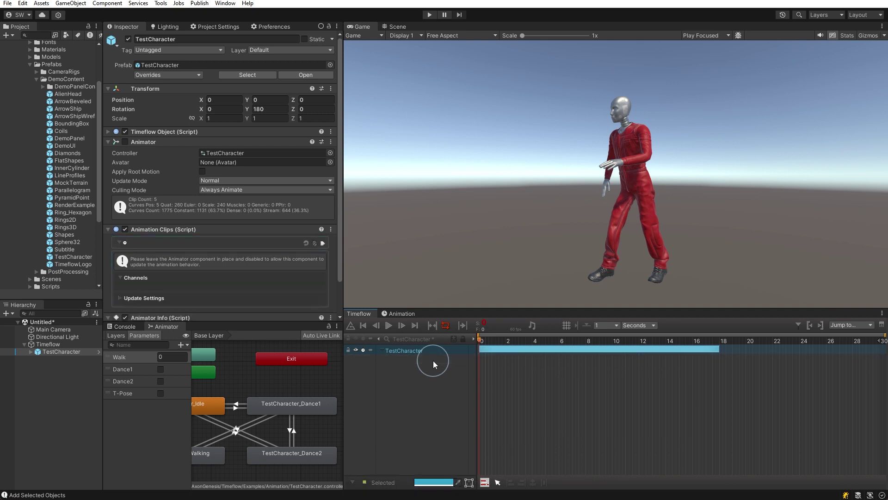
Step: Reset the TestCharacter track so it spans the full 30-second timeline
{"action": "right_click", "coordinate": [421, 353]}
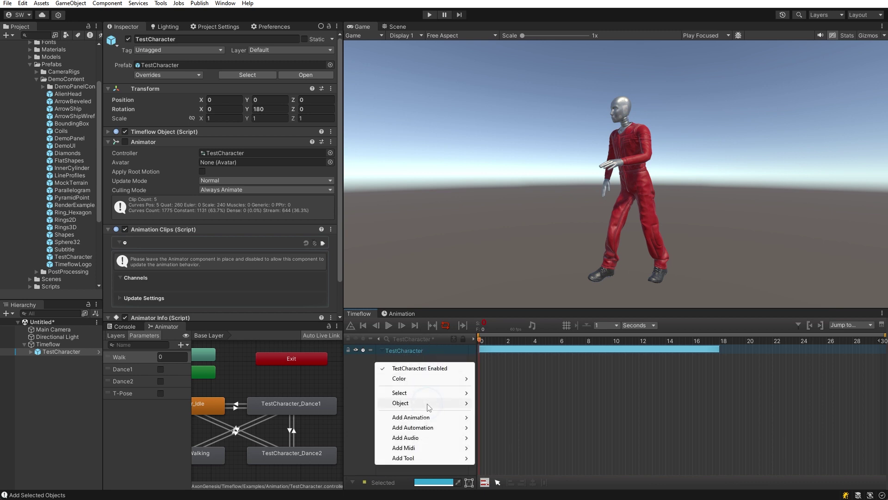
{"action": "mouse_move", "coordinate": [431, 403]}
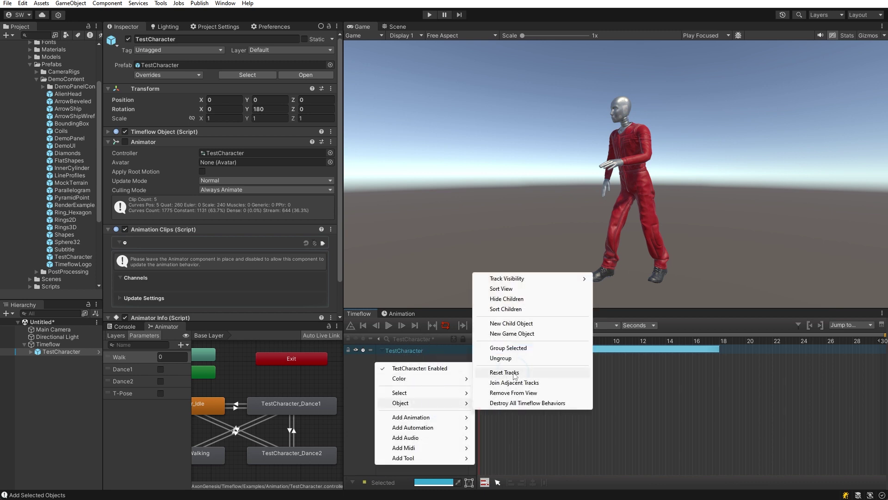
{"action": "left_click", "coordinate": [514, 373]}
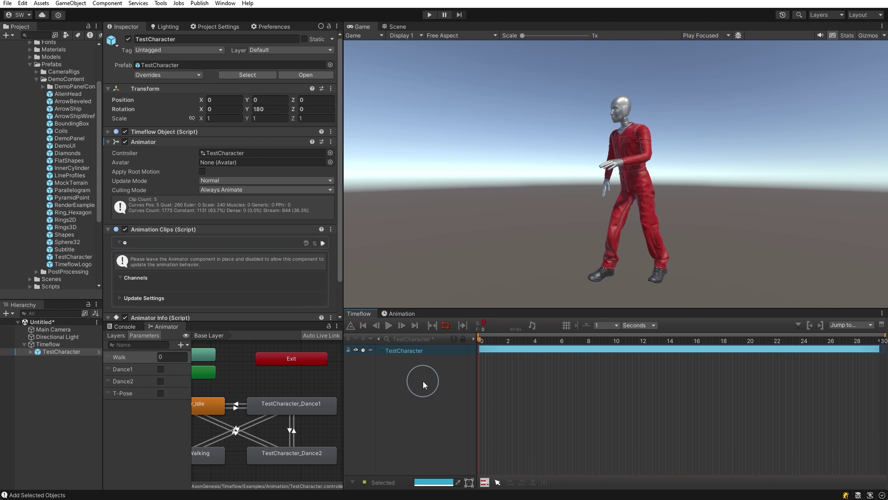
Step: Add the TestCharacter_Dance1 clip to the TestCharacter track
{"action": "right_click", "coordinate": [409, 351]}
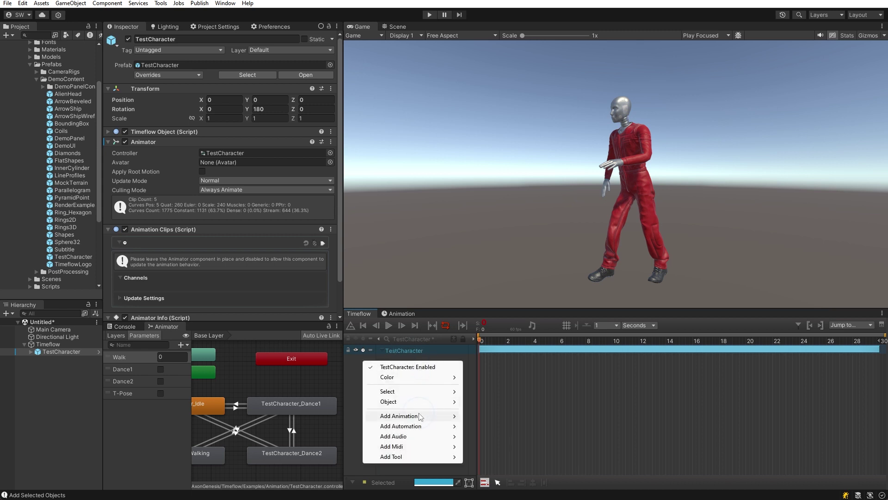
{"action": "mouse_move", "coordinate": [419, 416]}
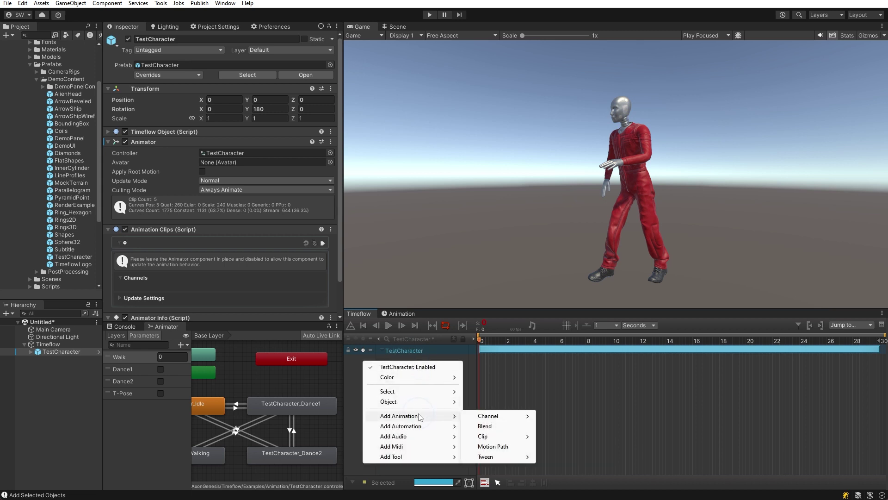
{"action": "mouse_move", "coordinate": [497, 438]}
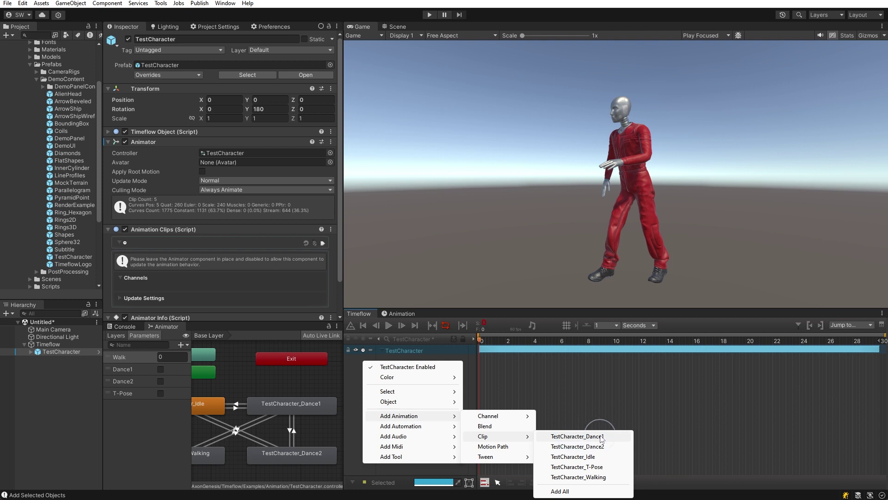
{"action": "left_click", "coordinate": [601, 437]}
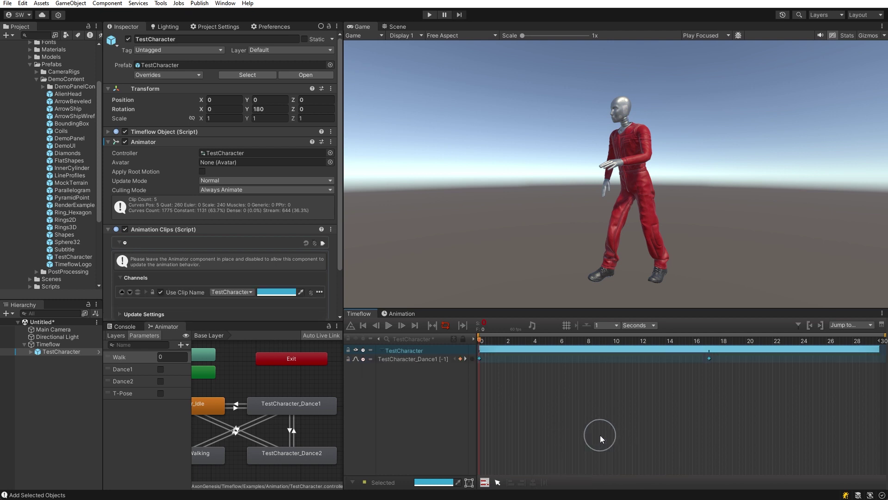
Step: Show the Dance1 channel's values, narrow the values column, and preview around 8 seconds
{"action": "left_click", "coordinate": [423, 362]}
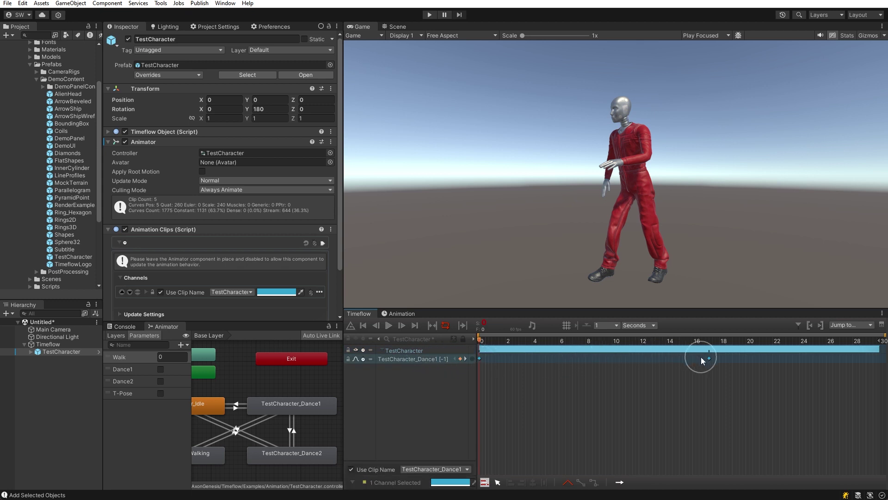
{"action": "left_click", "coordinate": [474, 338]}
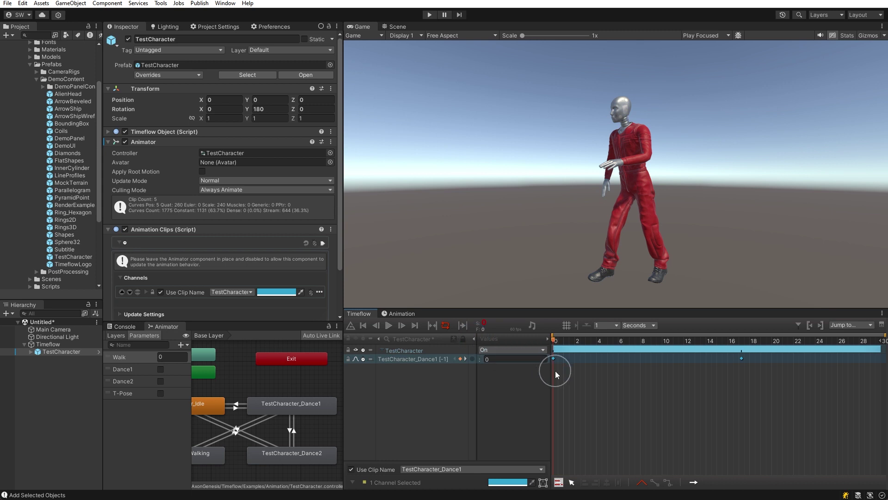
{"action": "left_click_drag", "start_coordinate": [551, 369], "coordinate": [516, 368]}
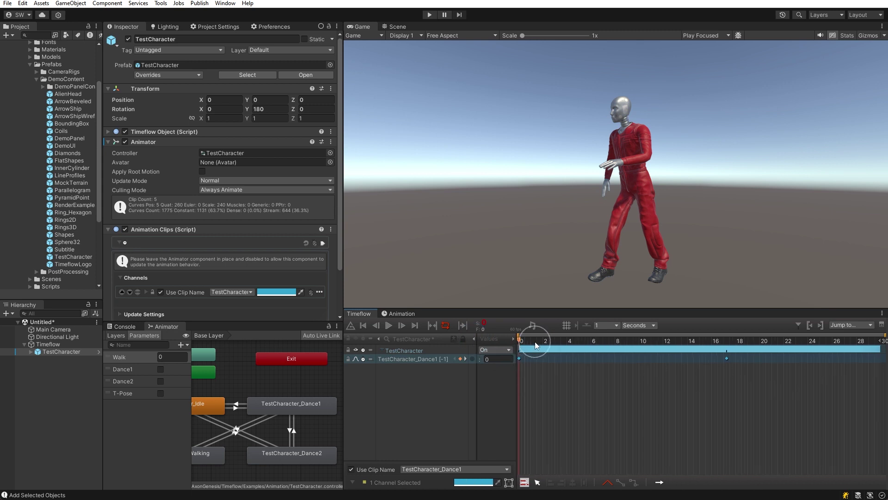
{"action": "left_click_drag", "start_coordinate": [581, 341], "coordinate": [567, 360]}
Step: Show Dance1 as a curve, move its end key to ~26 s, and make it Bezier-smooth
{"action": "key", "text": "c"}
{"action": "key", "text": "space"}
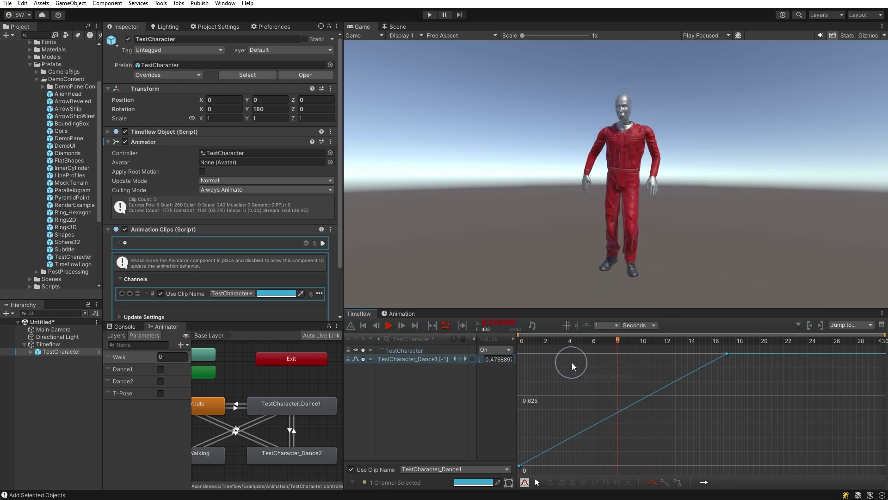
{"action": "left_click", "coordinate": [726, 353]}
{"action": "left_click_drag", "start_coordinate": [715, 355], "coordinate": [833, 355]}
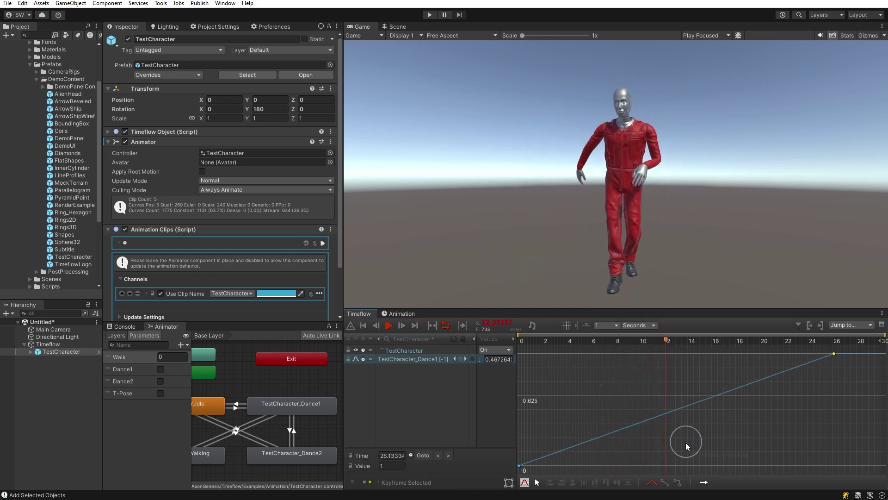
{"action": "left_click", "coordinate": [655, 480]}
{"action": "left_click_drag", "start_coordinate": [754, 354], "coordinate": [757, 392]}
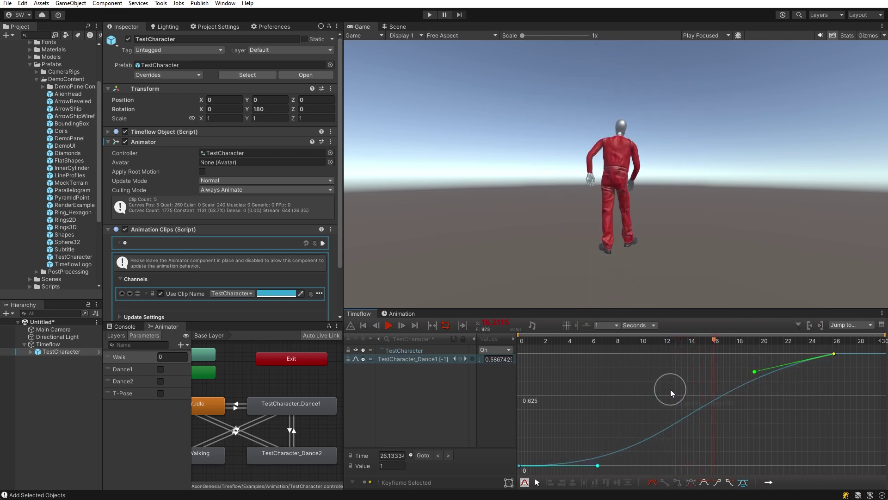
Step: Add a key near 11 s, shape a bump, end at ~19 s, and repeat after the last key
{"action": "double_click", "coordinate": [651, 387]}
{"action": "left_click_drag", "start_coordinate": [618, 407], "coordinate": [622, 389]}
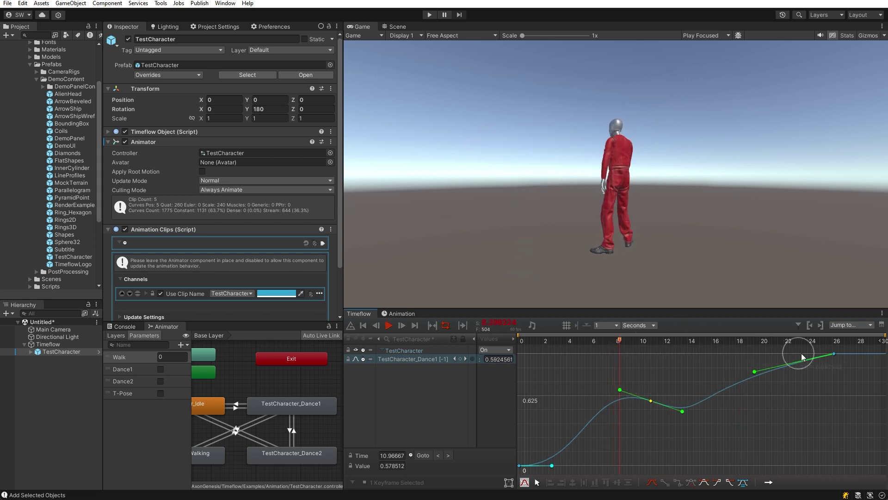
{"action": "left_click_drag", "start_coordinate": [833, 354], "coordinate": [750, 354]}
{"action": "left_click_drag", "start_coordinate": [670, 371], "coordinate": [714, 376]}
{"action": "left_click", "coordinate": [767, 481]}
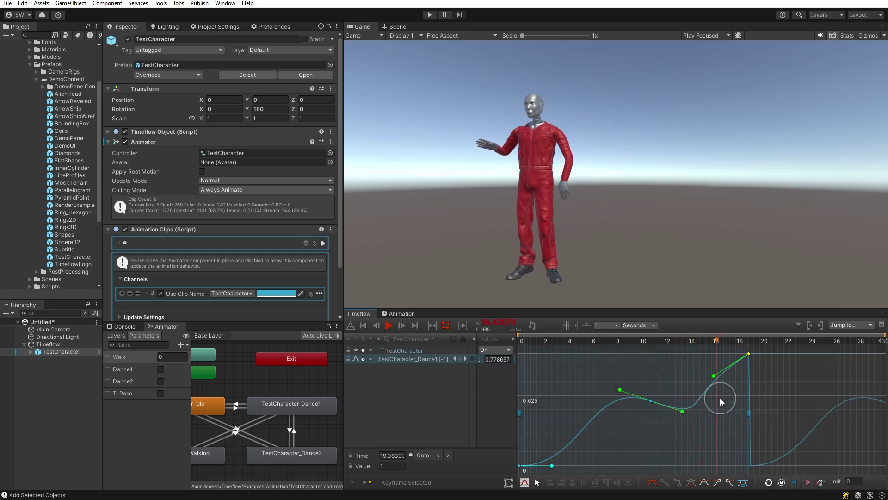
Step: Add the TestCharacter_Walking clip to TestCharacter and preview the walk in the keyframe view
{"action": "right_click", "coordinate": [398, 349]}
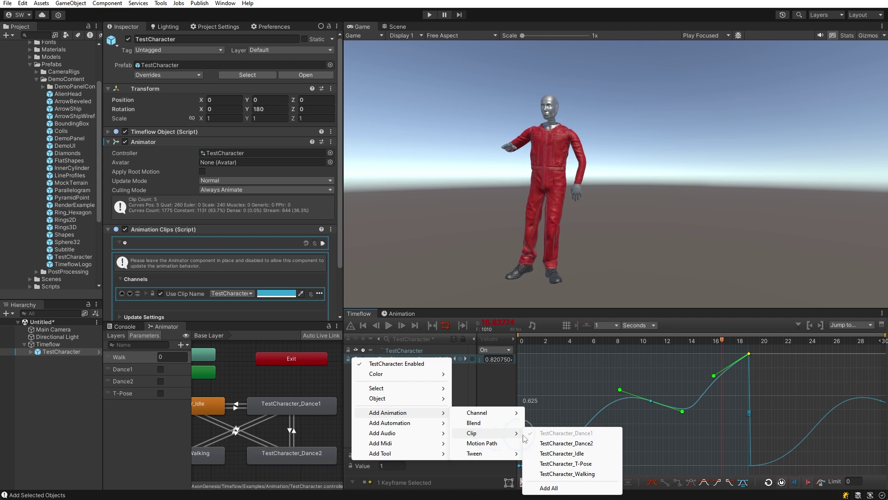
{"action": "left_click", "coordinate": [574, 474]}
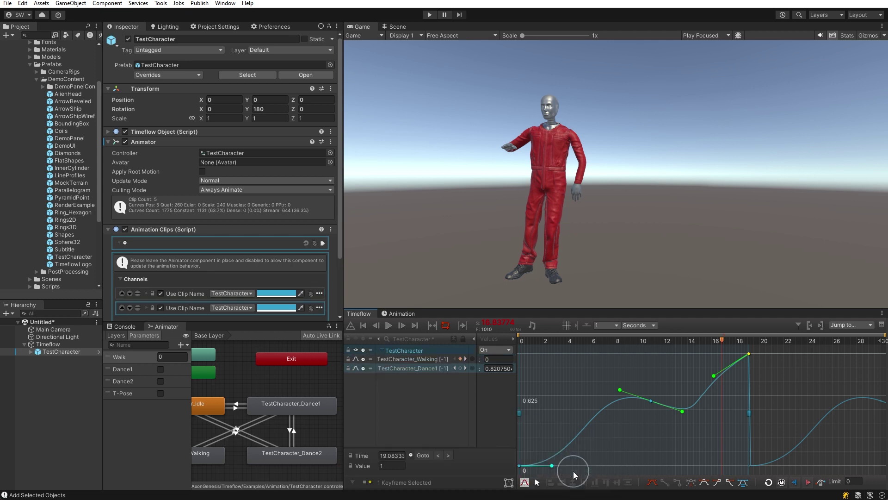
{"action": "key", "text": "c"}
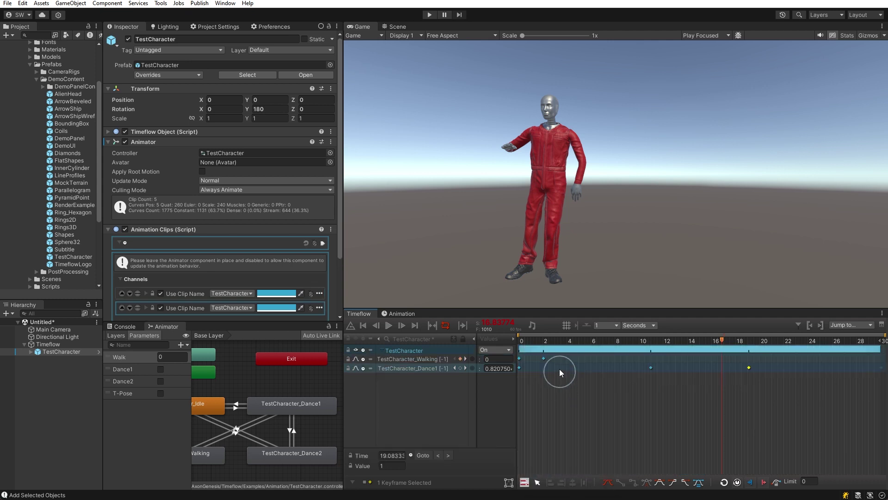
{"action": "key", "text": "space"}
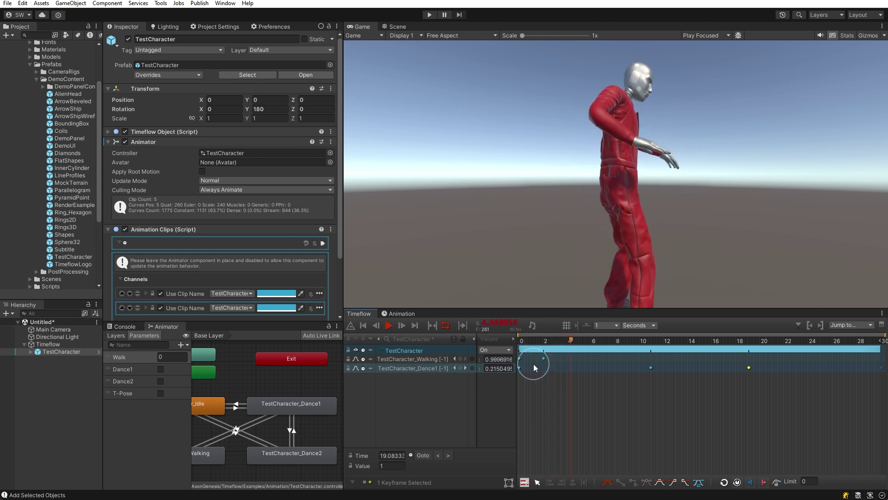
{"action": "key", "text": "space"}
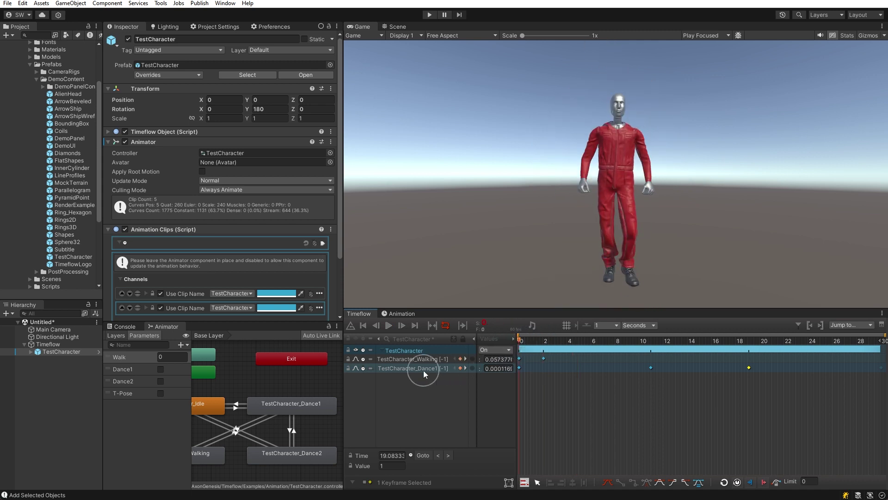
Step: Reorder the Walking and Dance1 rows and shift Dance1's first key to about 2 seconds
{"action": "left_click_drag", "start_coordinate": [421, 368], "coordinate": [417, 351]}
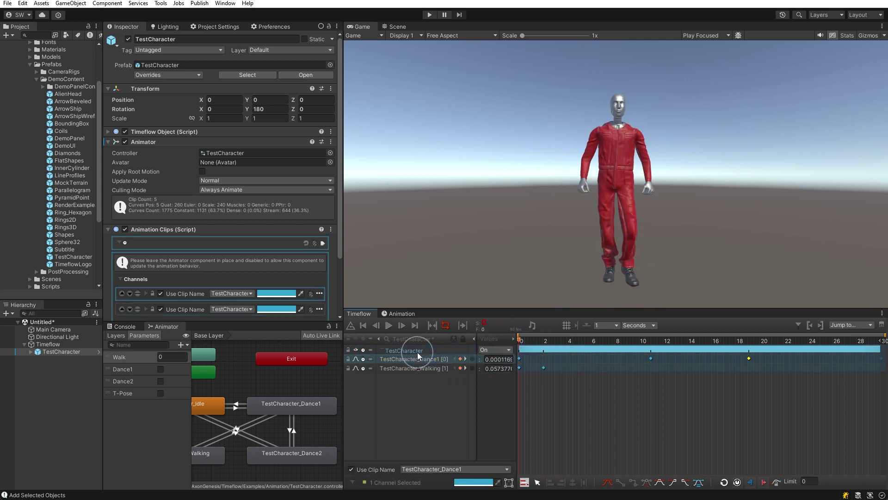
{"action": "left_click", "coordinate": [527, 343]}
{"action": "key", "text": "space"}
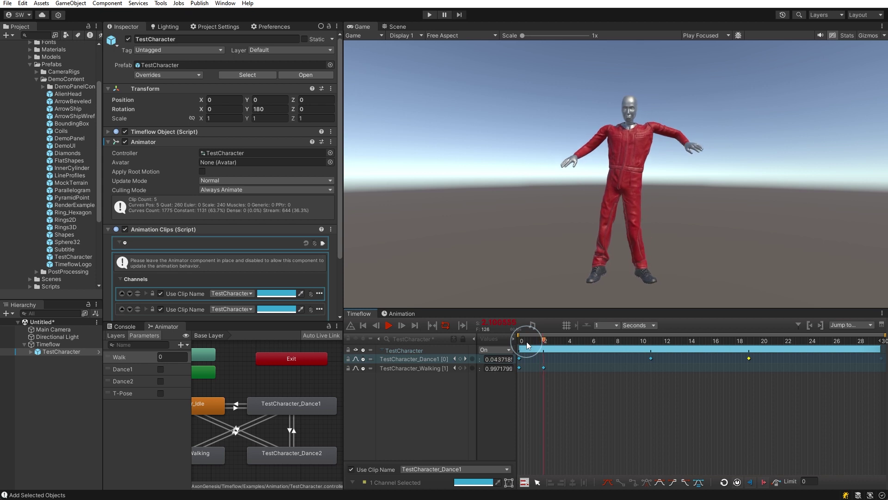
{"action": "key", "text": "space"}
{"action": "left_click_drag", "start_coordinate": [416, 367], "coordinate": [402, 351]}
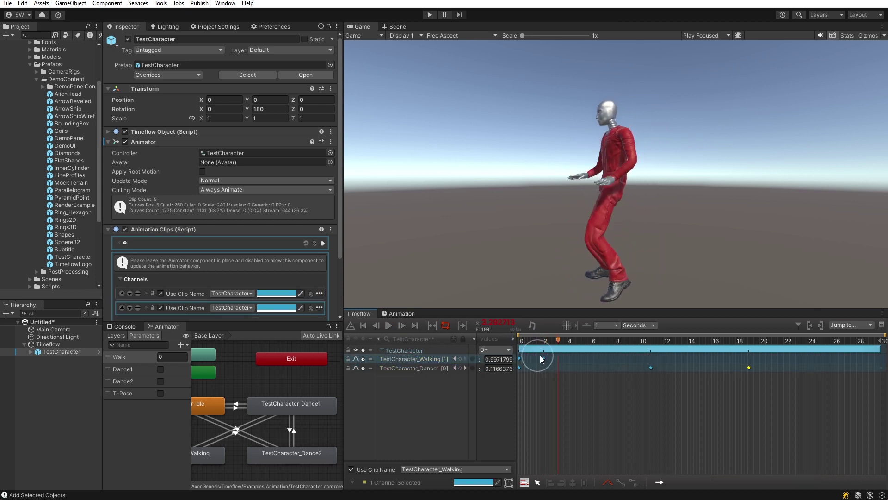
{"action": "left_click_drag", "start_coordinate": [547, 347], "coordinate": [543, 367]}
{"action": "key", "text": "space"}
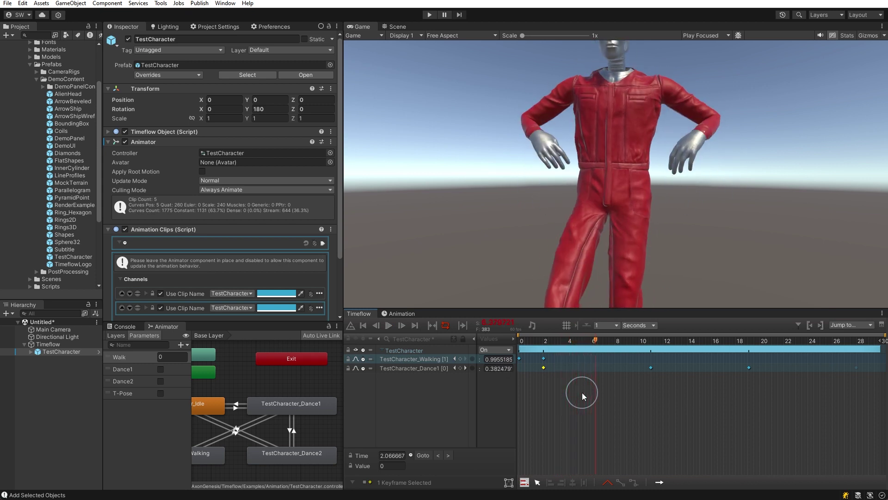
Step: Duplicate TestCharacter with Ctrl+D and delete the clone's Walking and Dance1 tracks
{"action": "left_click", "coordinate": [405, 351]}
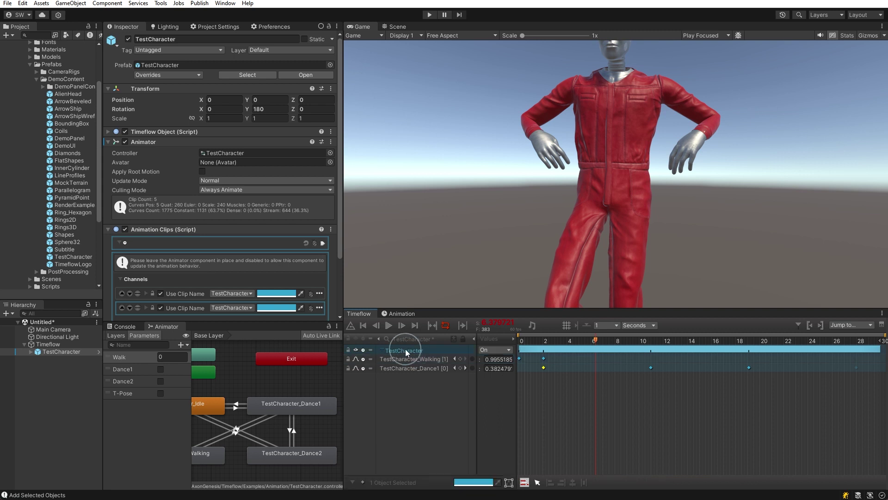
{"action": "key", "text": "ctrl+d"}
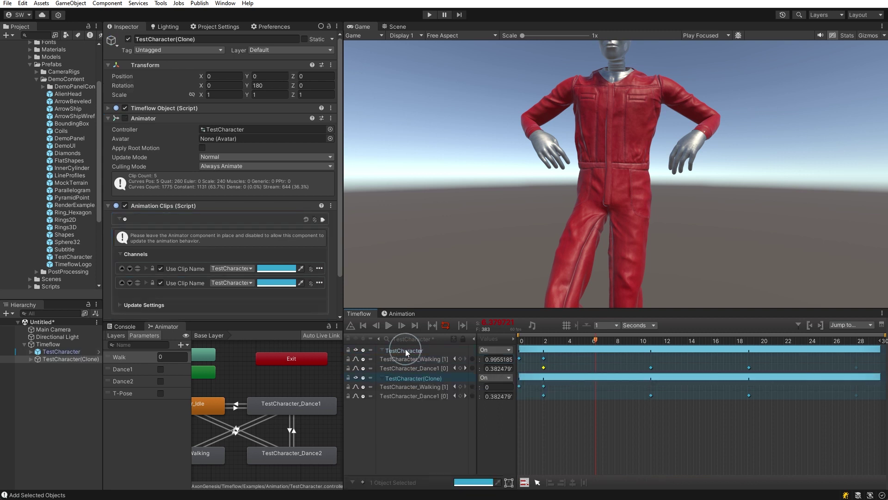
{"action": "left_click", "coordinate": [423, 387]}
{"action": "left_click", "coordinate": [423, 396], "text": "shift"}
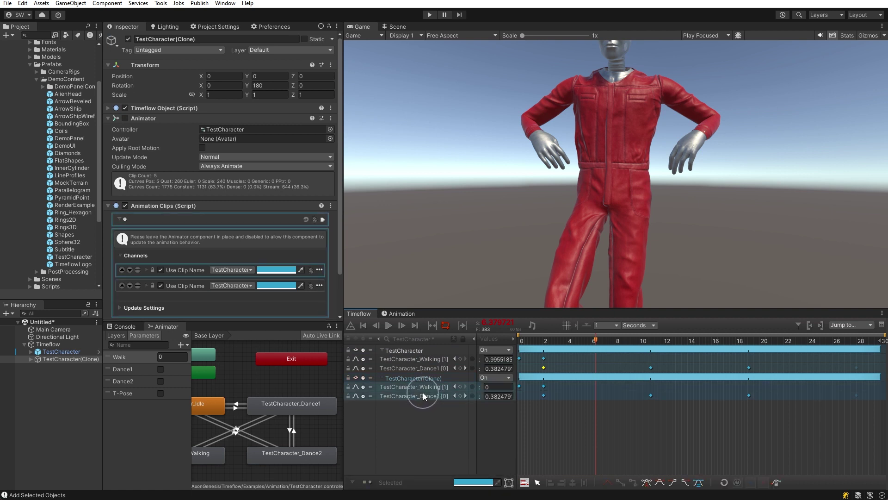
{"action": "key", "text": "Delete"}
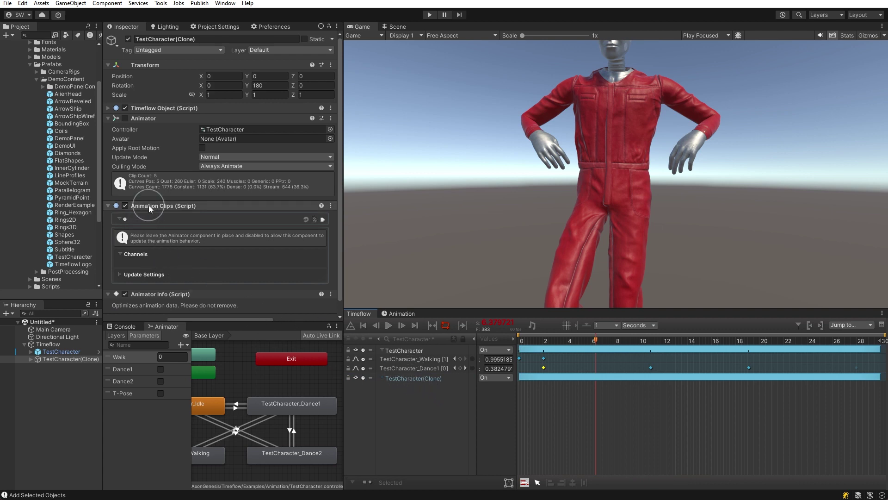
Step: Remove the clone's Animation Clips component and hide the original TestCharacter
{"action": "right_click", "coordinate": [179, 206]}
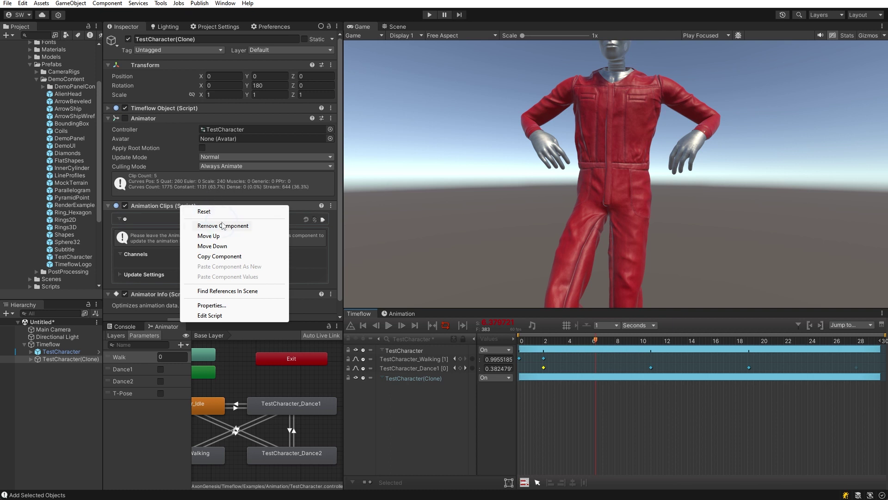
{"action": "left_click", "coordinate": [223, 226]}
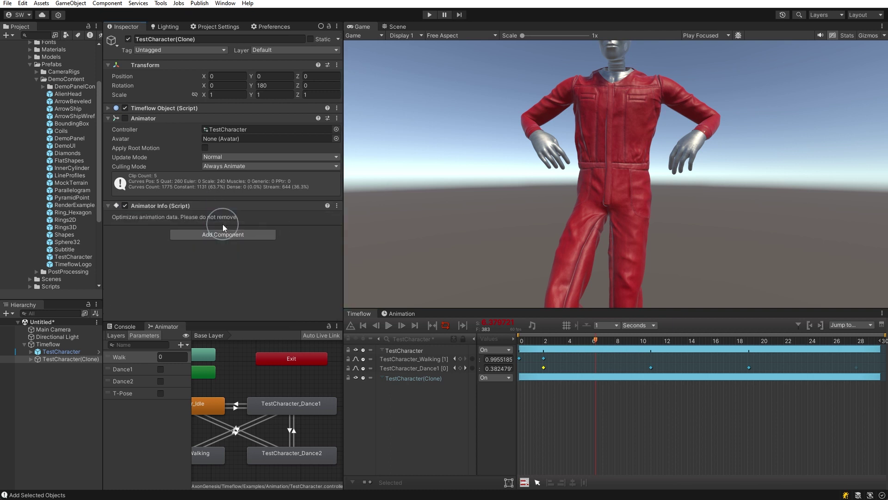
{"action": "left_click", "coordinate": [355, 351]}
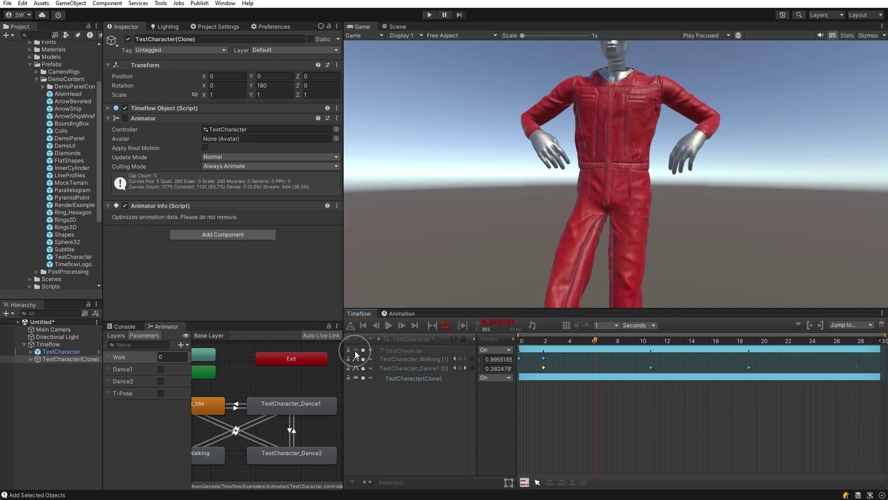
Step: Bring up the clone track's Add Animation > Channel > Animator options
{"action": "left_click", "coordinate": [415, 378]}
{"action": "right_click", "coordinate": [415, 378]}
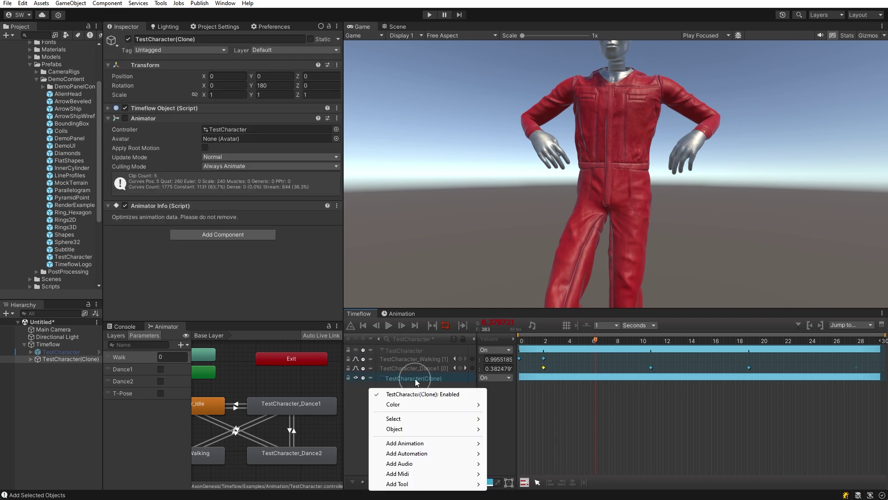
{"action": "mouse_move", "coordinate": [420, 445]}
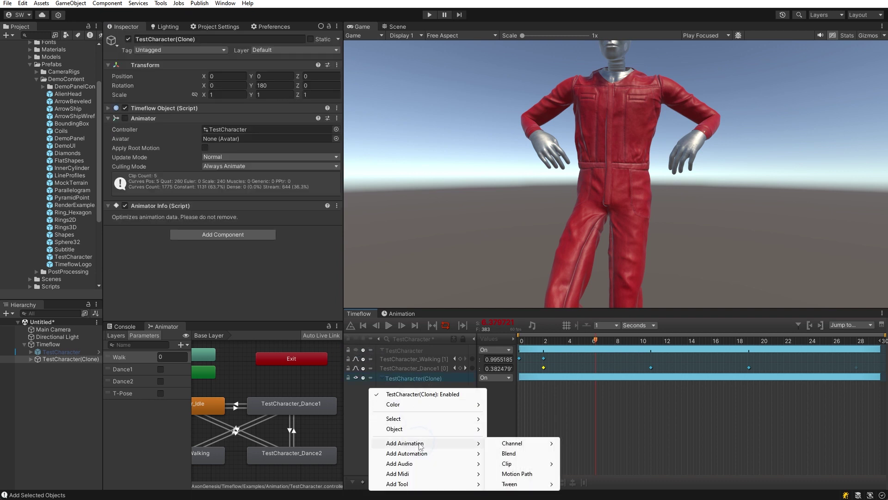
{"action": "mouse_move", "coordinate": [511, 443]}
{"action": "mouse_move", "coordinate": [586, 455]}
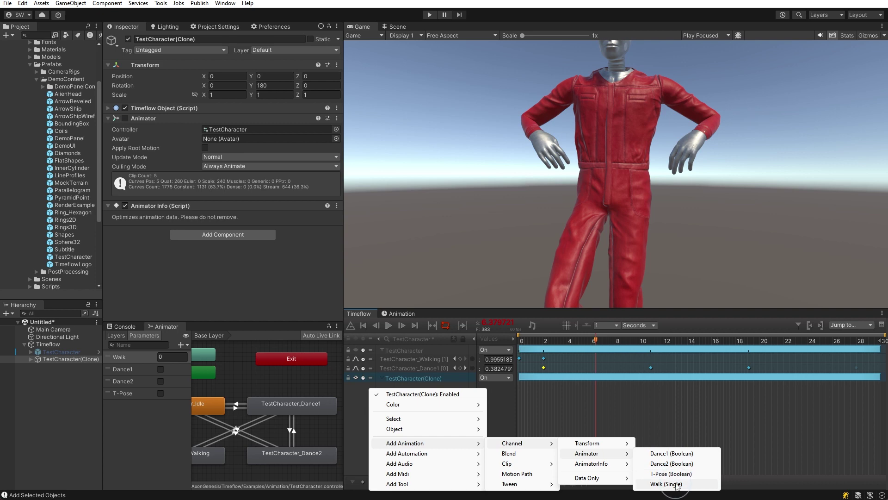
Step: Add a Dance1 Animator channel to the clone and check the Idle-to-Dance1 transition conditions
{"action": "left_click", "coordinate": [675, 454]}
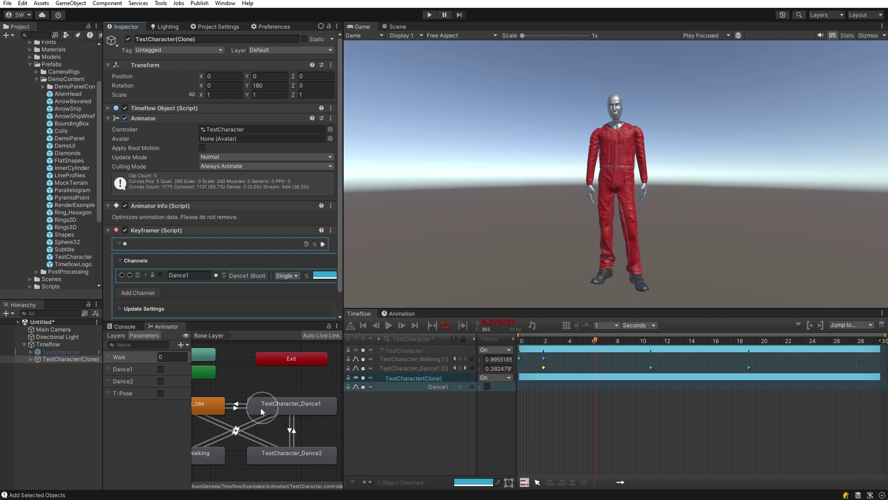
{"action": "left_click", "coordinate": [237, 407]}
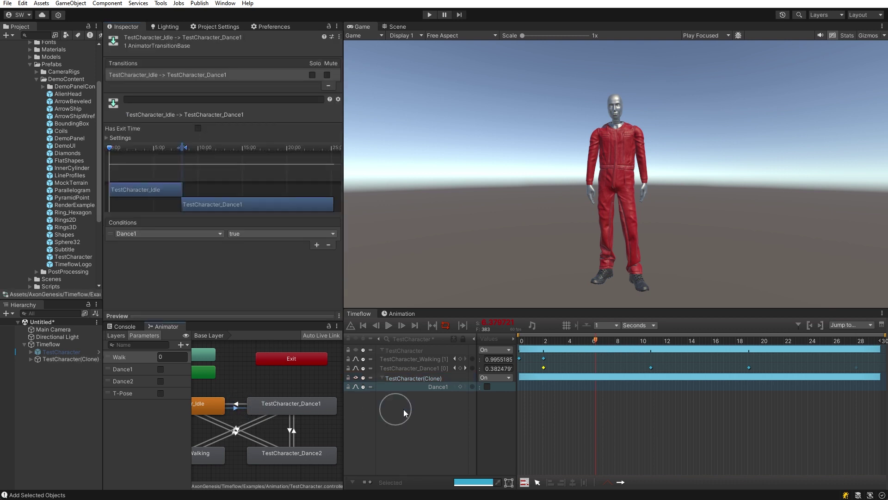
{"action": "left_click", "coordinate": [437, 386]}
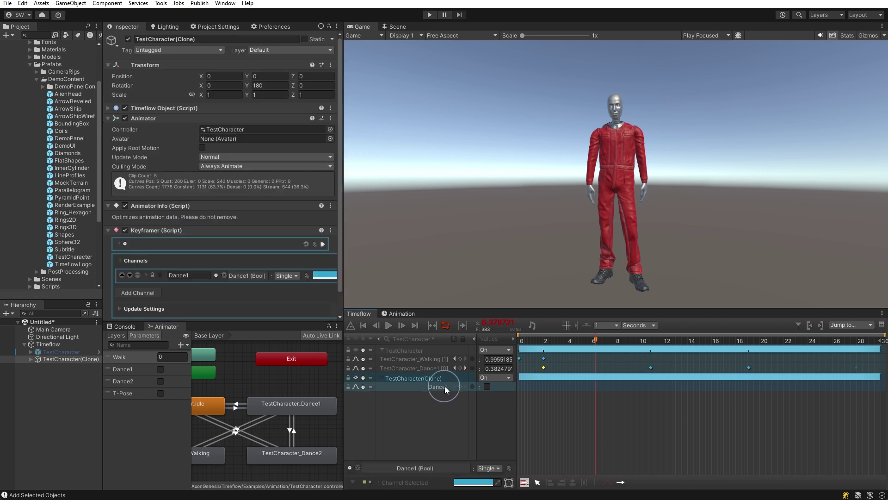
Step: Key Dance1 on at 4.6 s and off at 7.98 s, then review the Idle-to-Dance1 transition
{"action": "left_click", "coordinate": [486, 387]}
{"action": "left_click", "coordinate": [578, 353]}
{"action": "left_click", "coordinate": [486, 387]}
{"action": "left_click", "coordinate": [615, 344]}
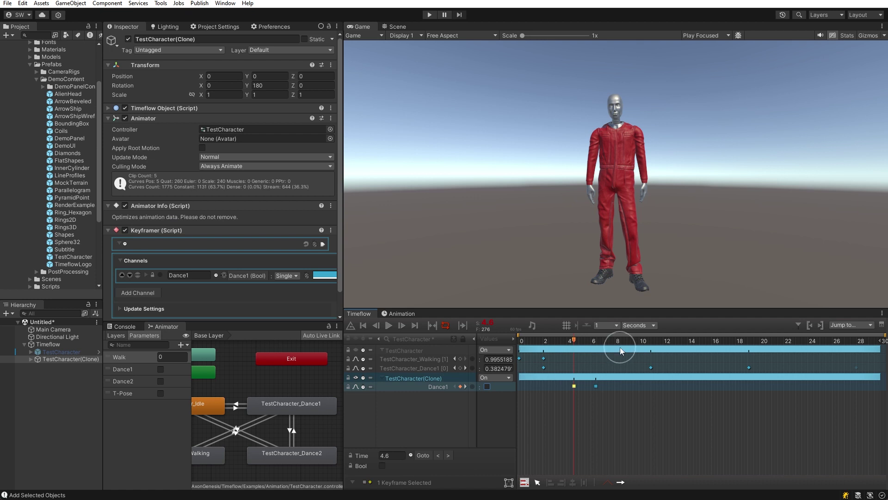
{"action": "left_click", "coordinate": [473, 389]}
{"action": "left_click", "coordinate": [489, 388]}
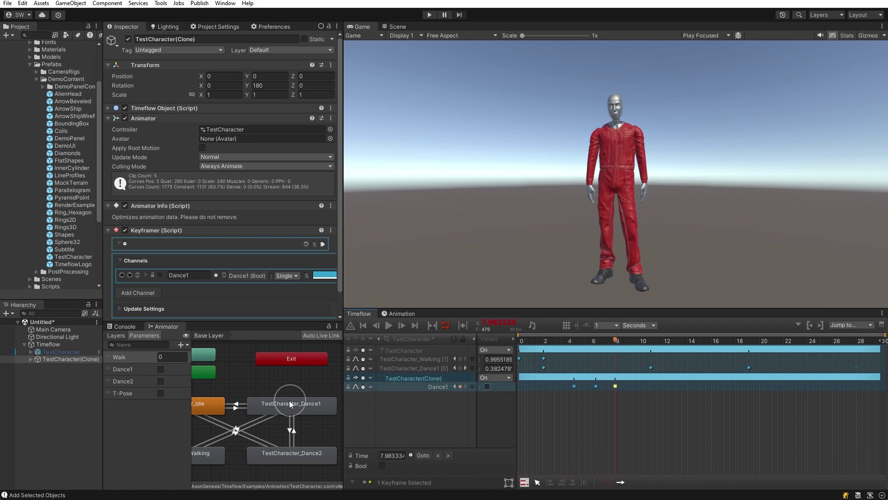
{"action": "left_click", "coordinate": [235, 409]}
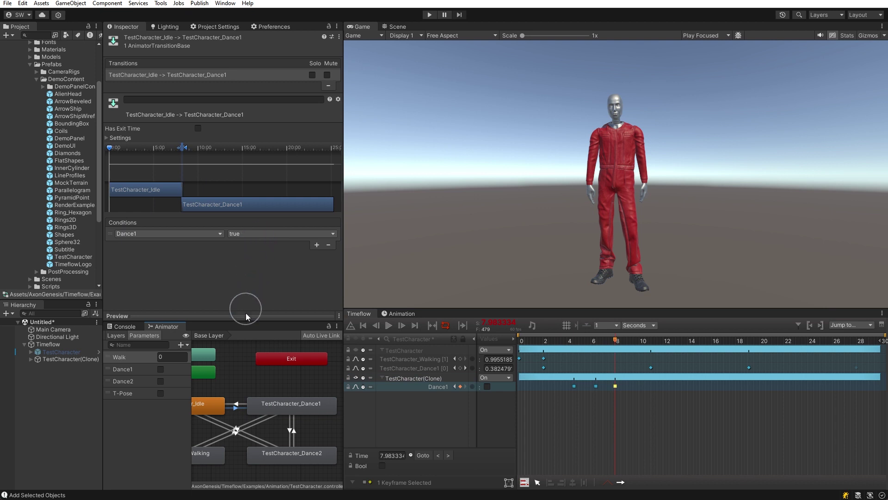
Step: Preview from about 4.35 s and move the Dance1 off-key to about 12.7 s
{"action": "left_click", "coordinate": [236, 403]}
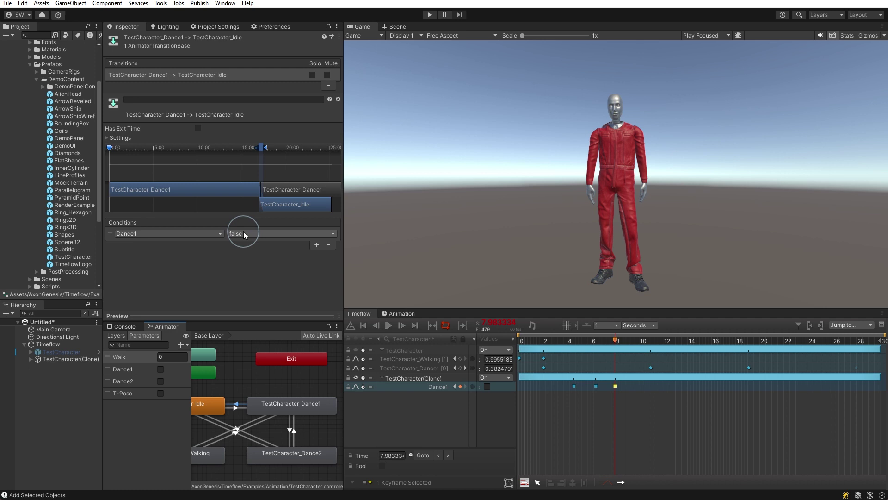
{"action": "left_click", "coordinate": [571, 341]}
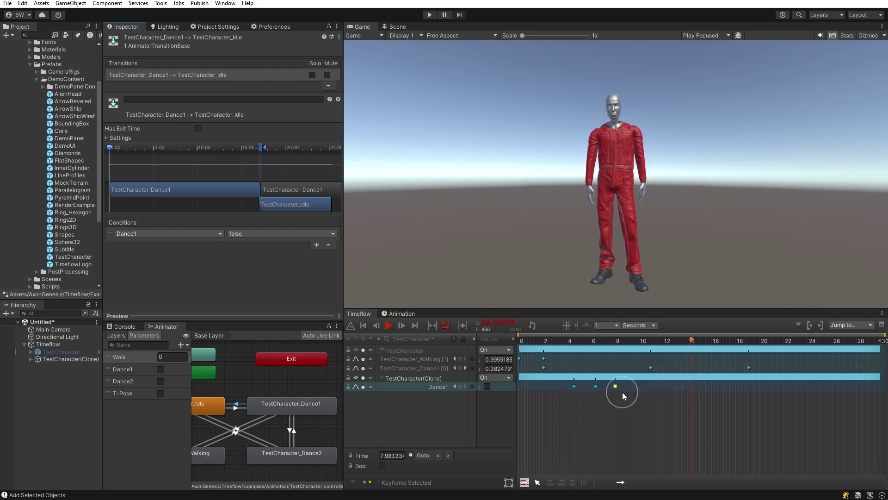
{"action": "left_click_drag", "start_coordinate": [615, 385], "coordinate": [672, 387]}
{"action": "left_click", "coordinate": [587, 341]}
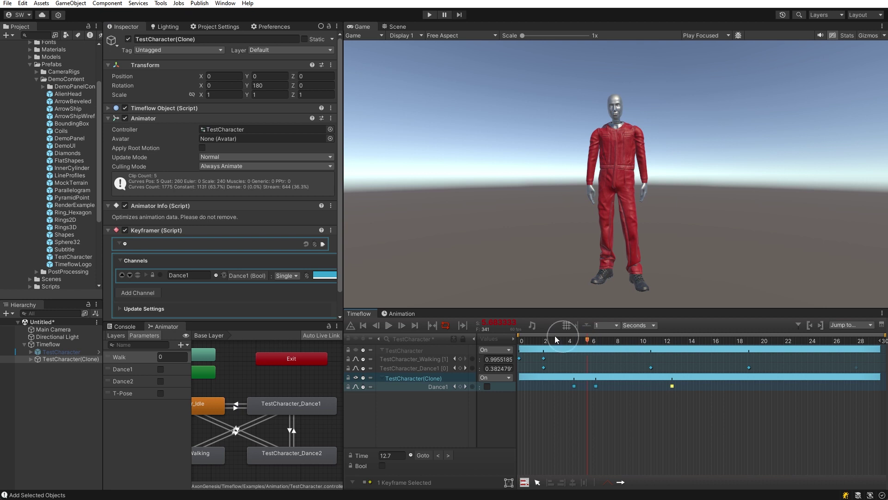
Step: Lengthen the Dance1-to-Idle blend and preview the timeline from about 4 s
{"action": "left_click", "coordinate": [236, 404]}
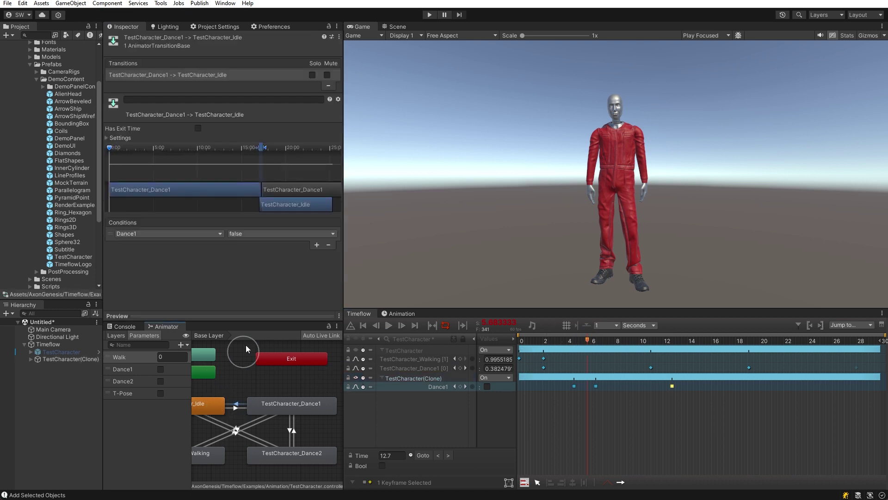
{"action": "left_click_drag", "start_coordinate": [264, 149], "coordinate": [279, 158]}
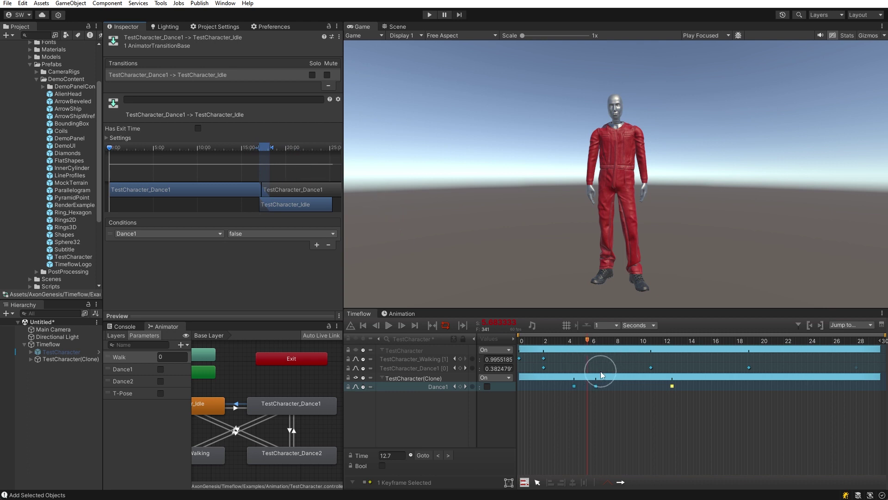
{"action": "key", "text": "space"}
{"action": "left_click", "coordinate": [570, 339]}
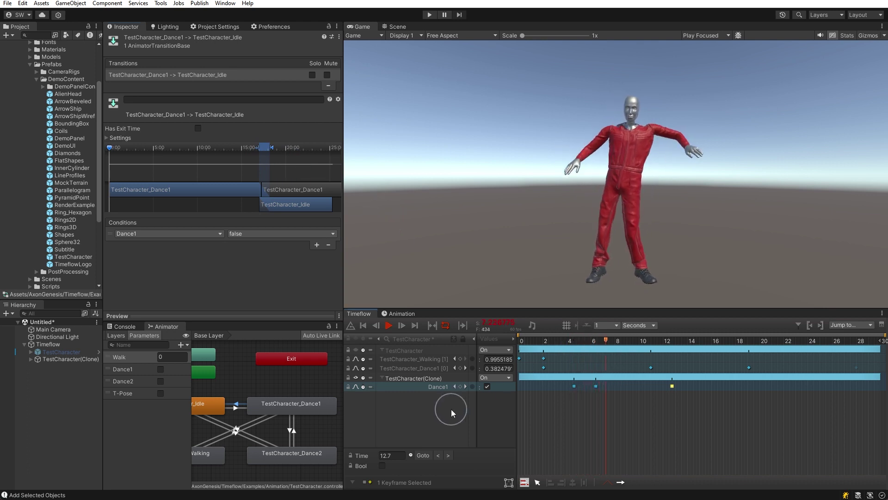
{"action": "key", "text": "space"}
Step: Add an Animator Walk (Single) channel to the clone track
{"action": "right_click", "coordinate": [423, 377]}
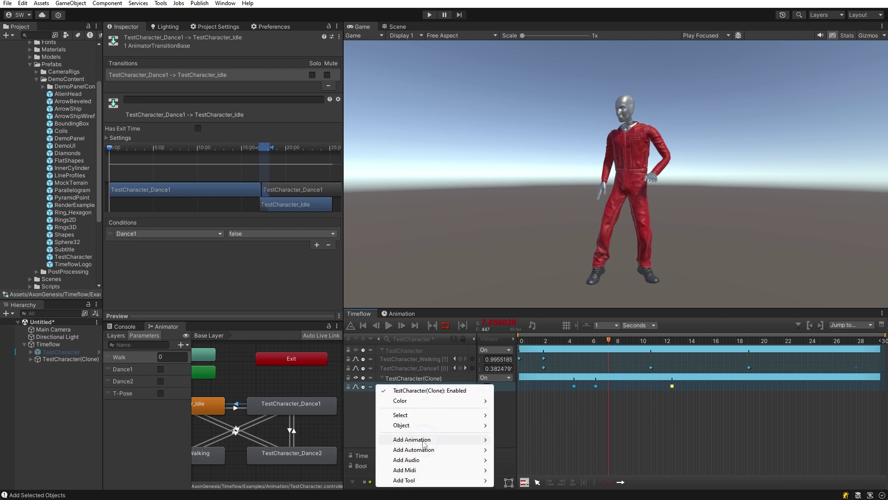
{"action": "mouse_move", "coordinate": [440, 439]}
{"action": "mouse_move", "coordinate": [532, 439]}
{"action": "mouse_move", "coordinate": [594, 449]}
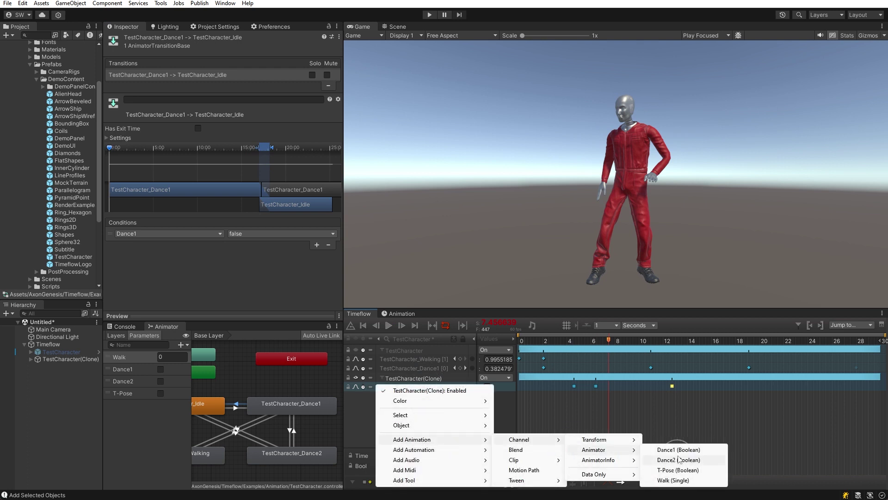
{"action": "left_click", "coordinate": [674, 480]}
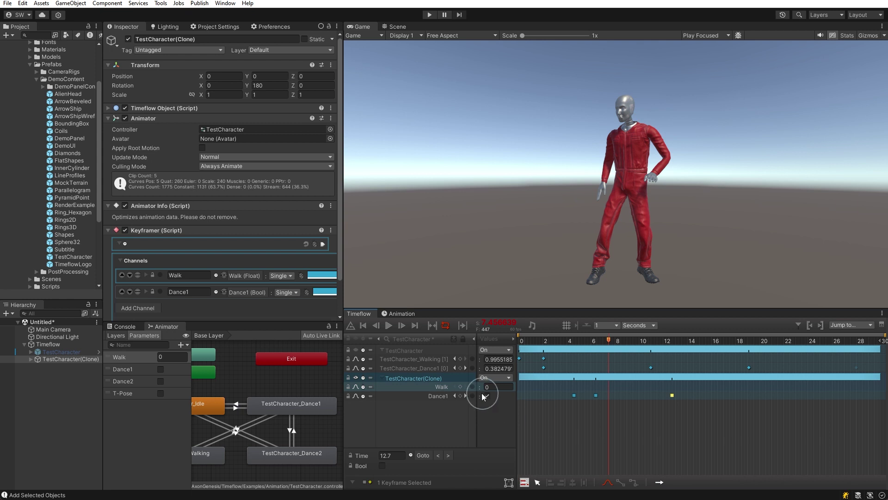
Step: Key Walk at 0, 1, 0 at 7.45, 9.58 and 12.27 s and preview it
{"action": "left_click", "coordinate": [461, 387]}
{"action": "left_click", "coordinate": [635, 341]}
{"action": "left_click", "coordinate": [494, 386]}
{"action": "type", "text": "1"}
{"action": "left_click", "coordinate": [667, 342]}
{"action": "left_click", "coordinate": [502, 387]}
{"action": "type", "text": "0"}
{"action": "left_click", "coordinate": [612, 341]}
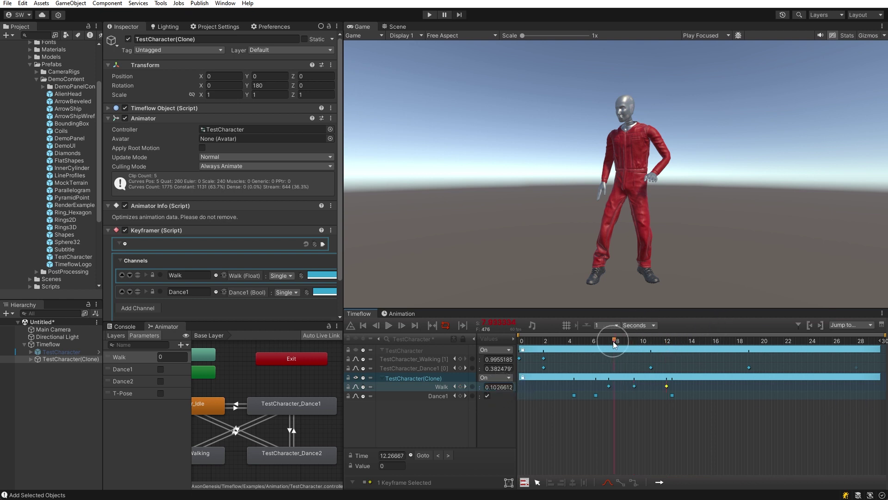
{"action": "key", "text": "space"}
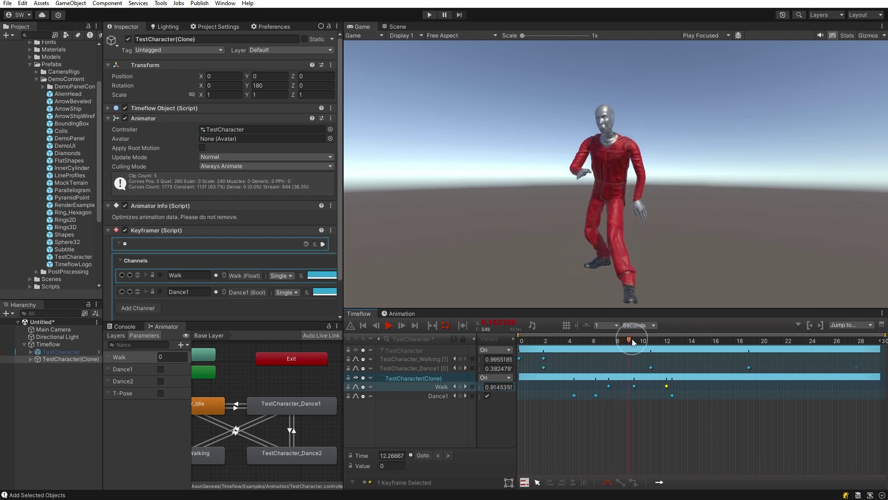
Step: Pull the Dance1 off-key to about 9.25 s and preview from about 7 s
{"action": "left_click_drag", "start_coordinate": [672, 394], "coordinate": [628, 395]}
{"action": "left_click", "coordinate": [608, 341]}
{"action": "key", "text": "space"}
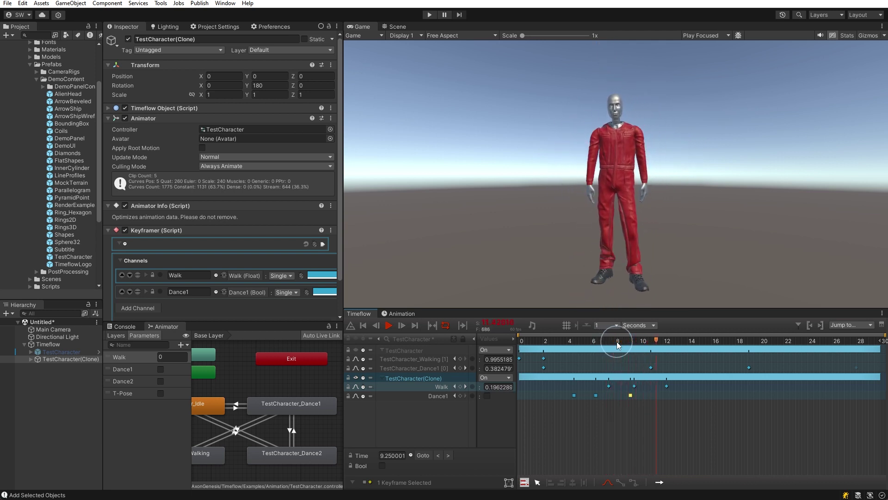
{"action": "key", "text": "space"}
Step: Review the Dance1 state and its Idle and Dance2 transitions, then preview from about 4.8 s
{"action": "left_click", "coordinate": [273, 411]}
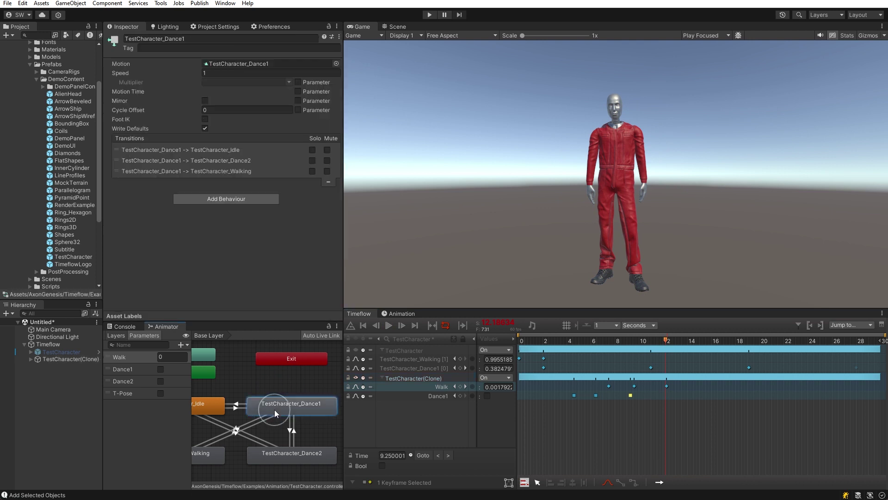
{"action": "left_click", "coordinate": [235, 405]}
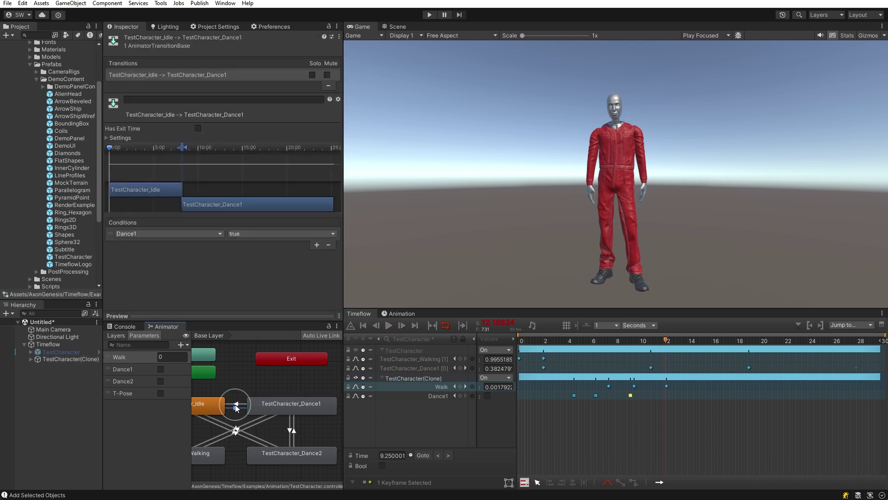
{"action": "left_click", "coordinate": [292, 431]}
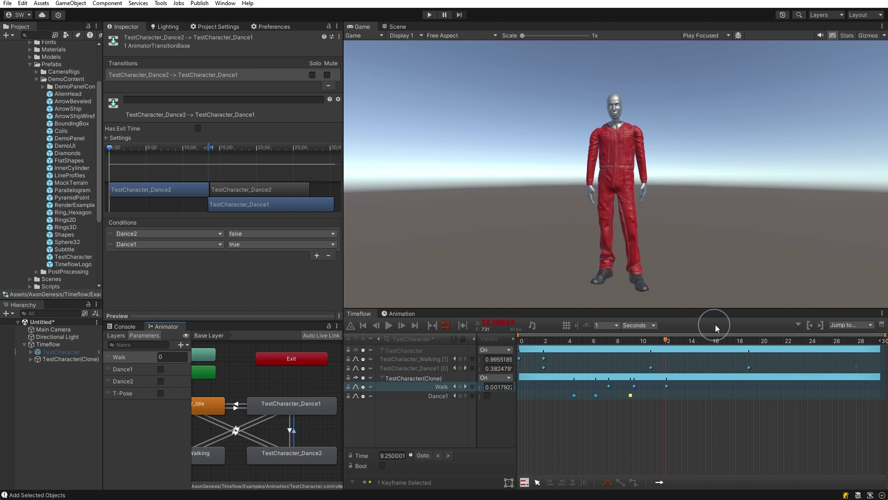
{"action": "left_click", "coordinate": [545, 343]}
{"action": "left_click_drag", "start_coordinate": [544, 346], "coordinate": [579, 348]}
{"action": "key", "text": "space"}
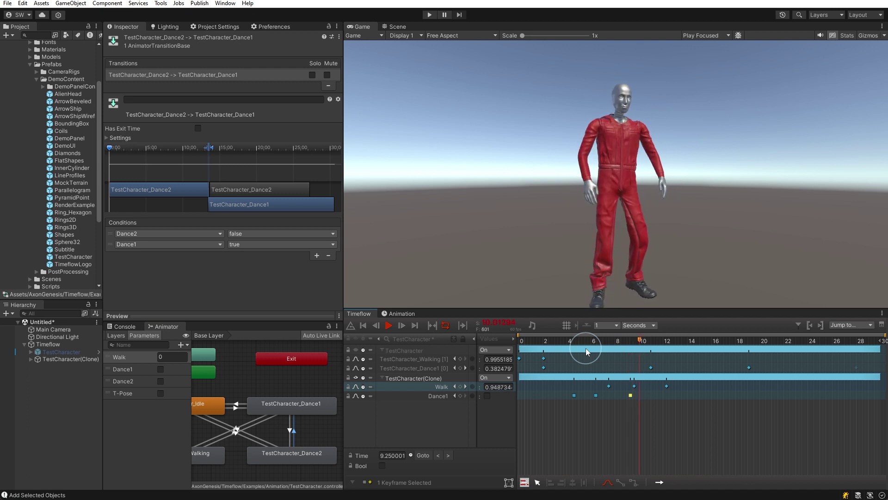
{"action": "key", "text": "space"}
Step: Move the Walk keyframe near 9.5 s to 14.8 s and preview the result
{"action": "left_click", "coordinate": [635, 385]}
{"action": "left_click_drag", "start_coordinate": [640, 388], "coordinate": [698, 386]}
{"action": "key", "text": "space"}
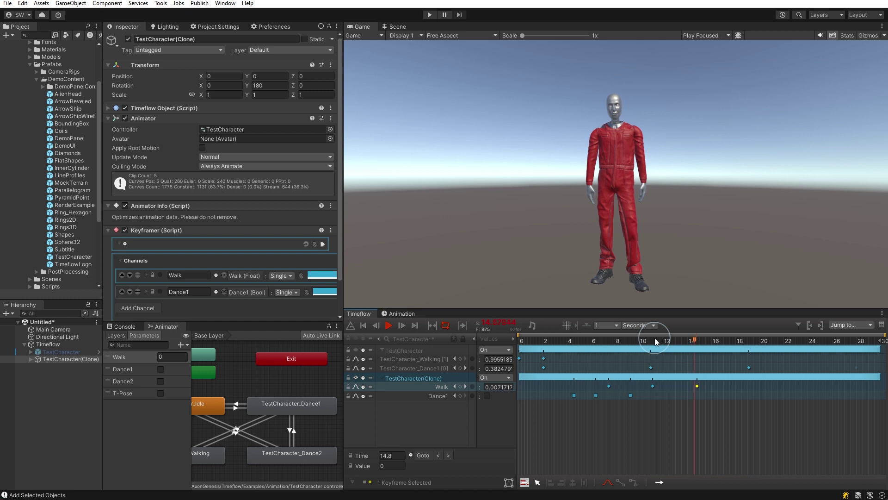
{"action": "key", "text": "space"}
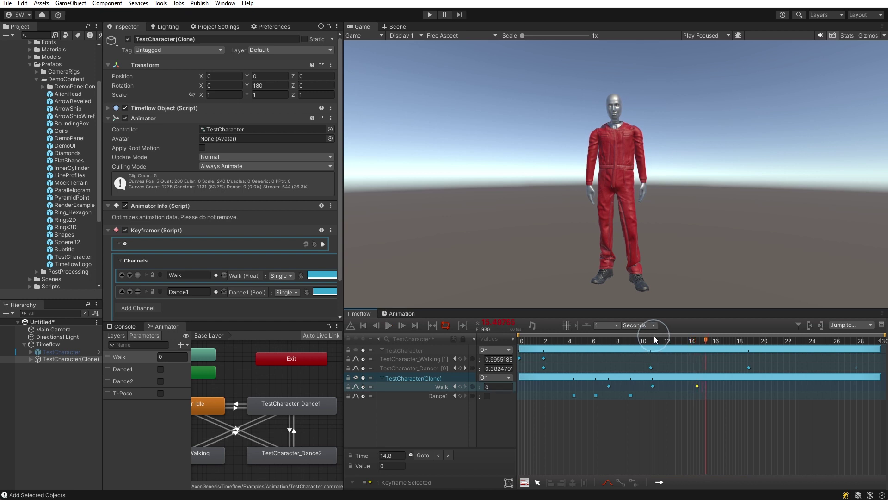
Step: Open the AnimatorBlendTrees scene from Scenes > Animation without saving the untitled scene
{"action": "left_click", "coordinate": [29, 279]}
{"action": "scroll", "coordinate": [24, 263], "scroll_direction": "down", "scroll_amount": 3}
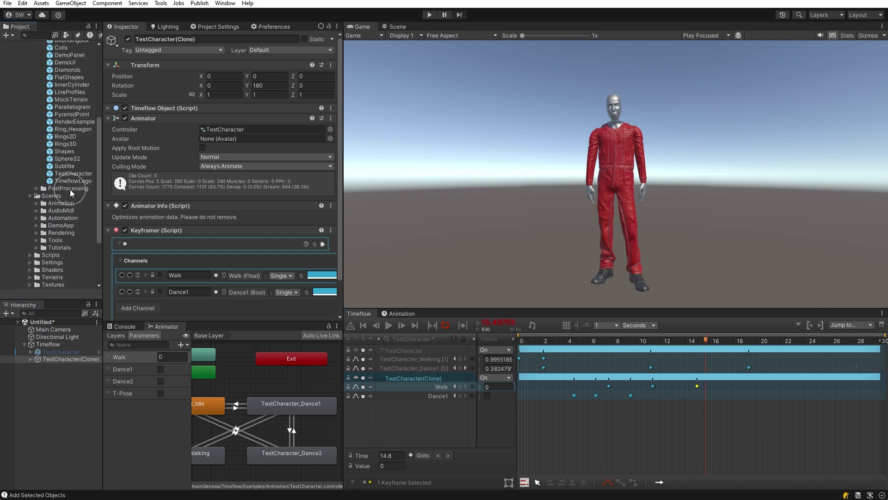
{"action": "left_click", "coordinate": [36, 203]}
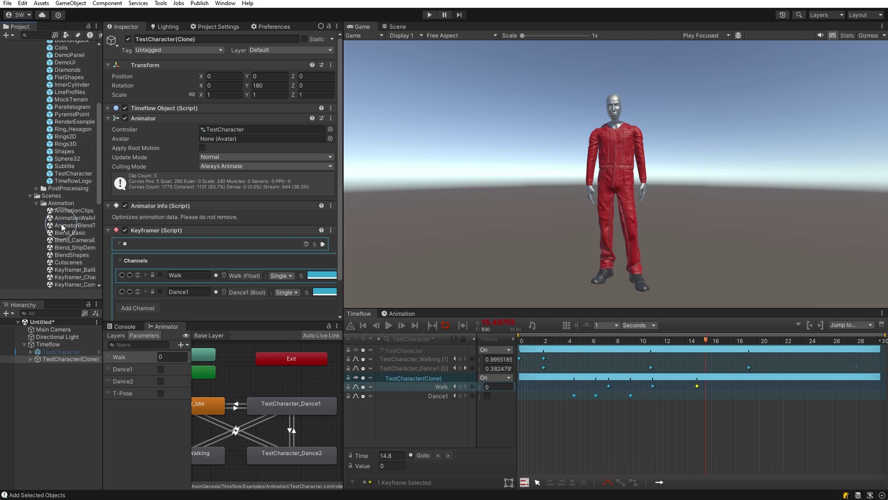
{"action": "double_click", "coordinate": [63, 224]}
{"action": "left_click", "coordinate": [462, 267]}
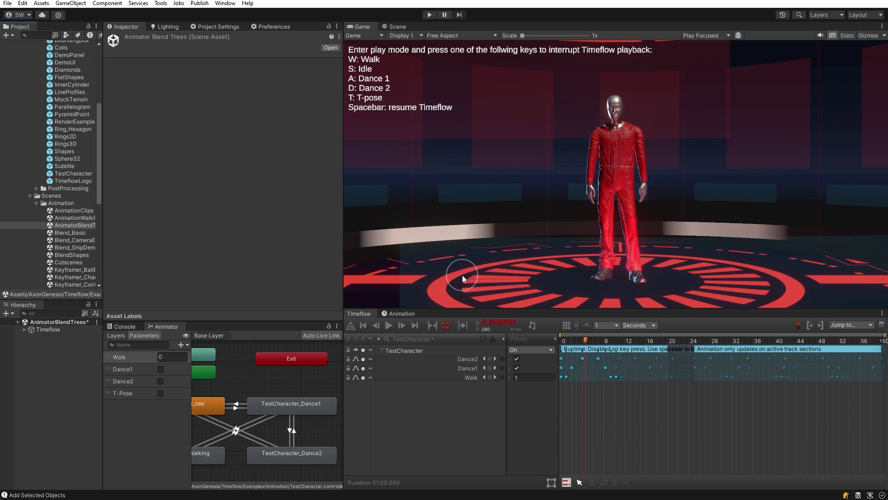
Step: Enter Play mode, then press A for Dance 1 and T for the T-pose in the Game view
{"action": "left_click", "coordinate": [429, 15]}
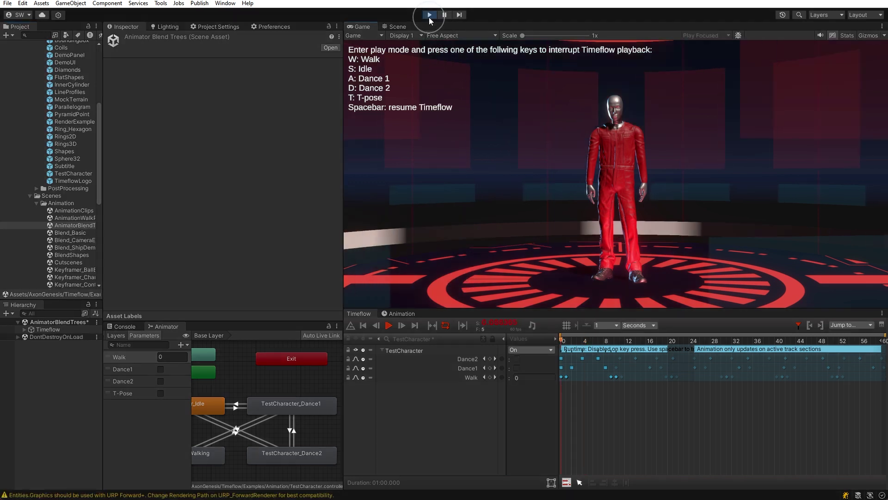
{"action": "left_click", "coordinate": [496, 138]}
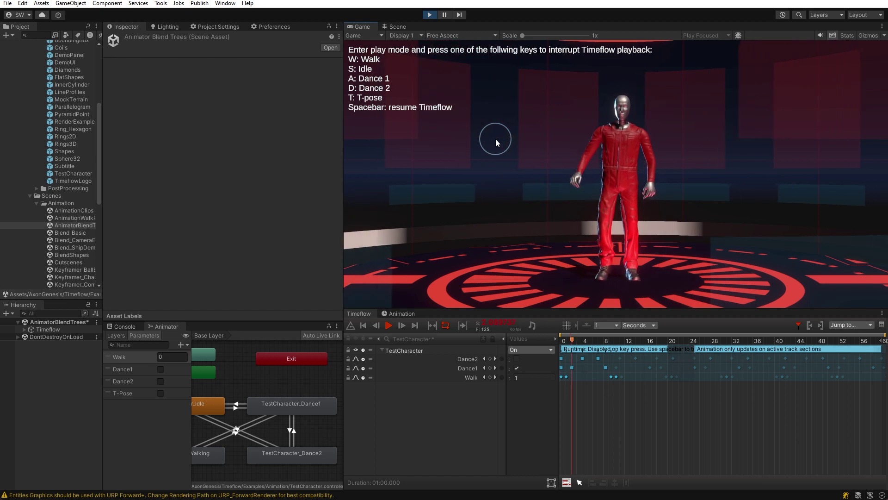
{"action": "key", "text": "a"}
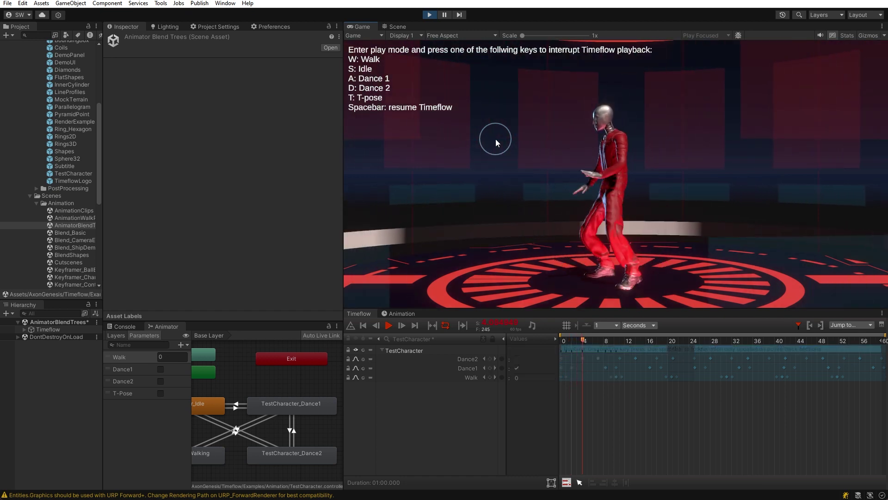
{"action": "key", "text": "t"}
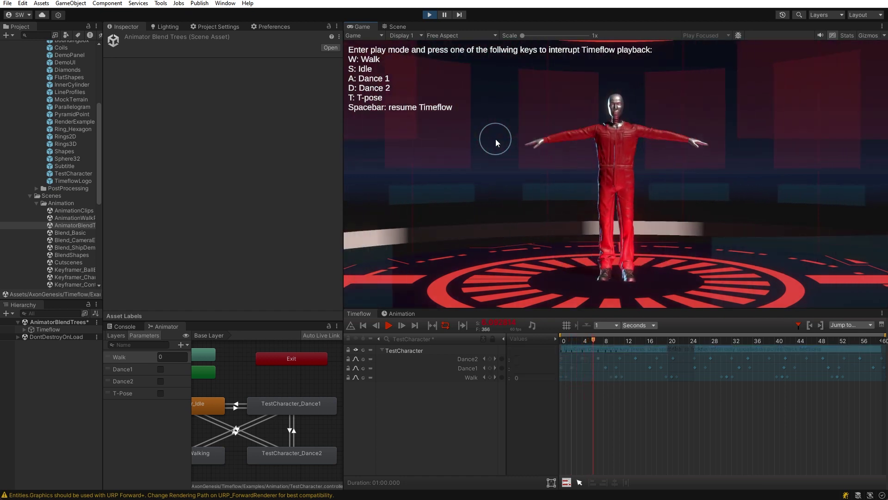